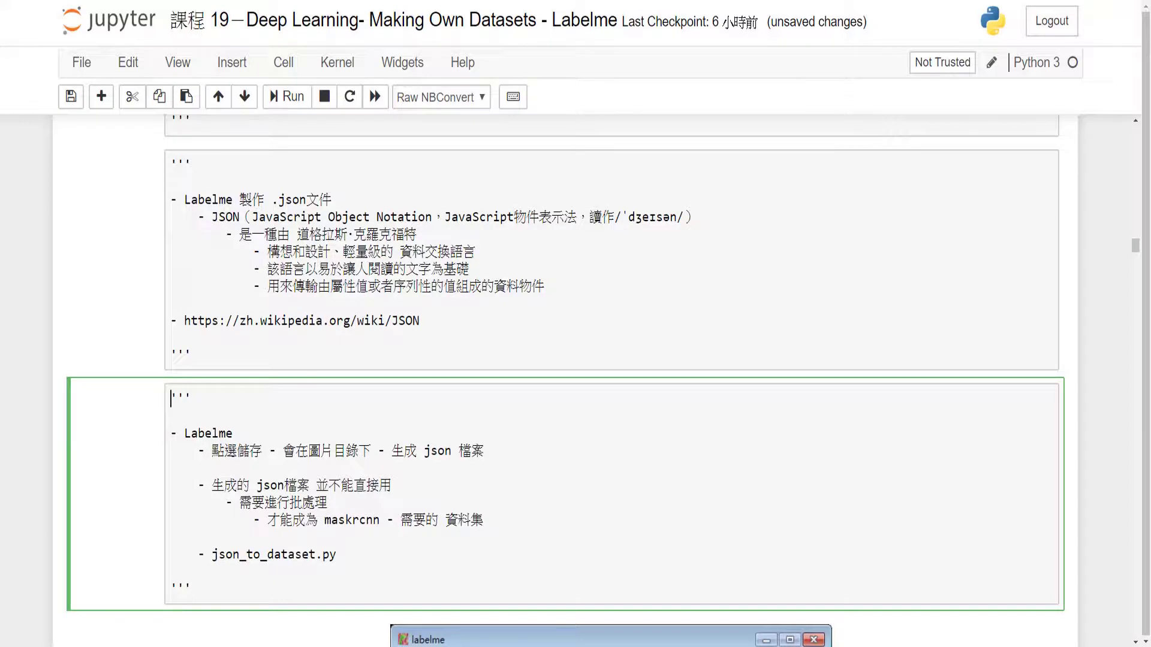
Read the Labelme notes on JSON files and batch processing, and highlight the script name json_to_dataset.py
left_click(171, 303)
scroll(566, 380, "down", 3)
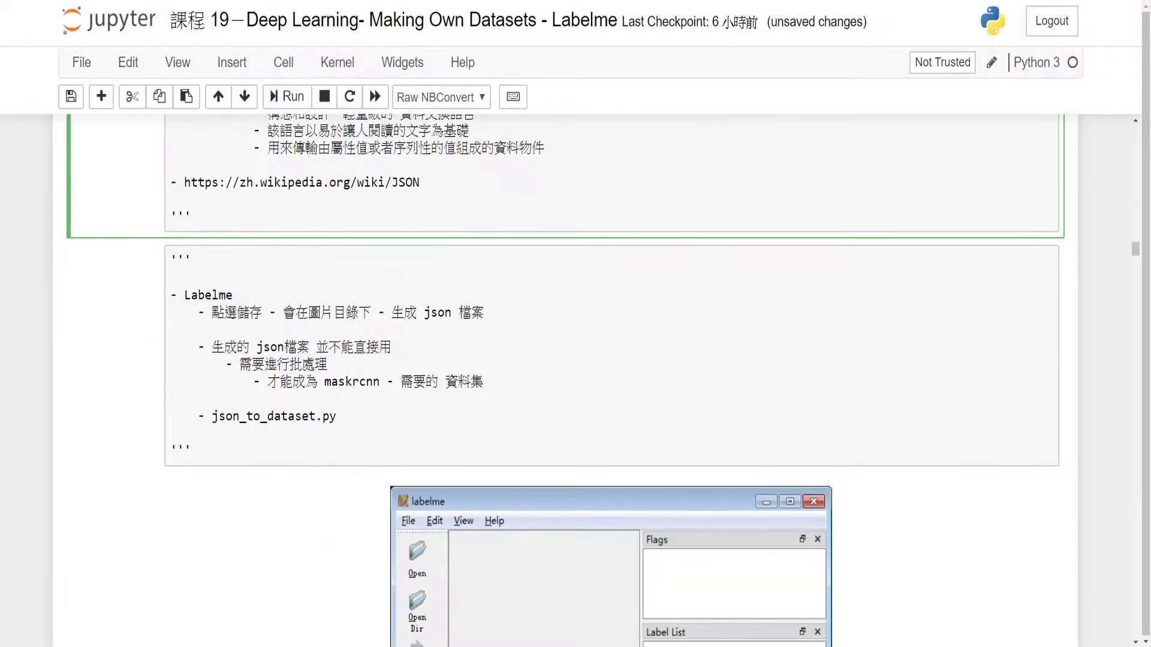
scroll(565, 380, "down", 1)
scroll(566, 380, "down", 1)
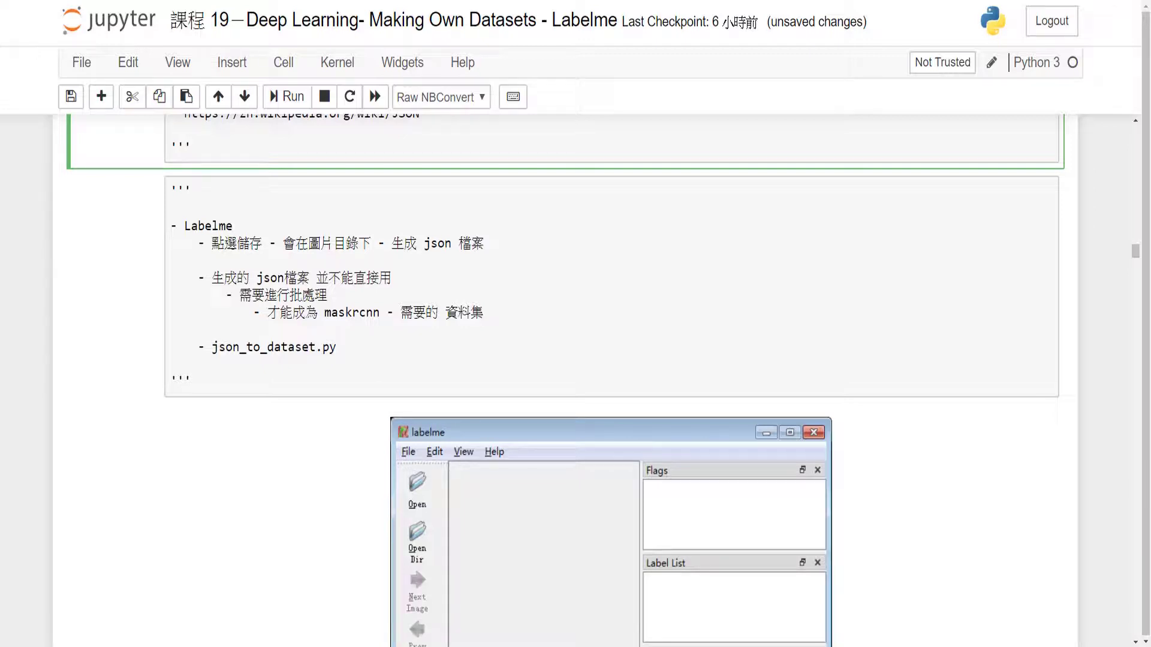
left_click_drag(211, 347, 336, 347)
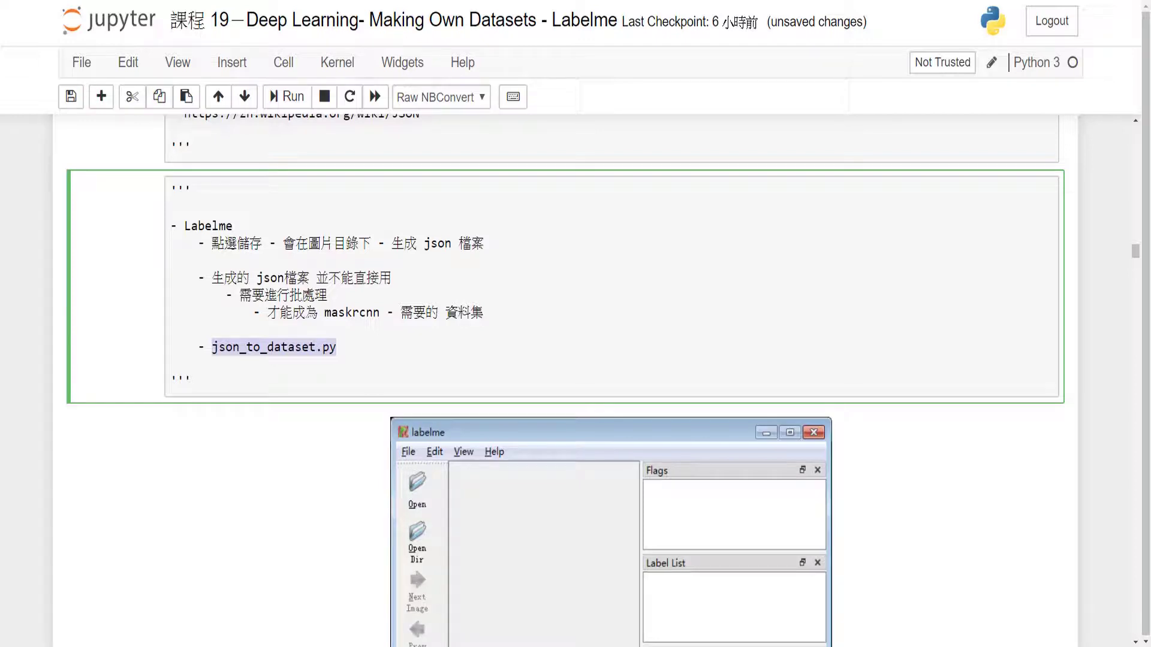
Examine the empty Labelme window image and the kitten image with its cat ears polygon annotations
scroll(565, 360, "down", 5)
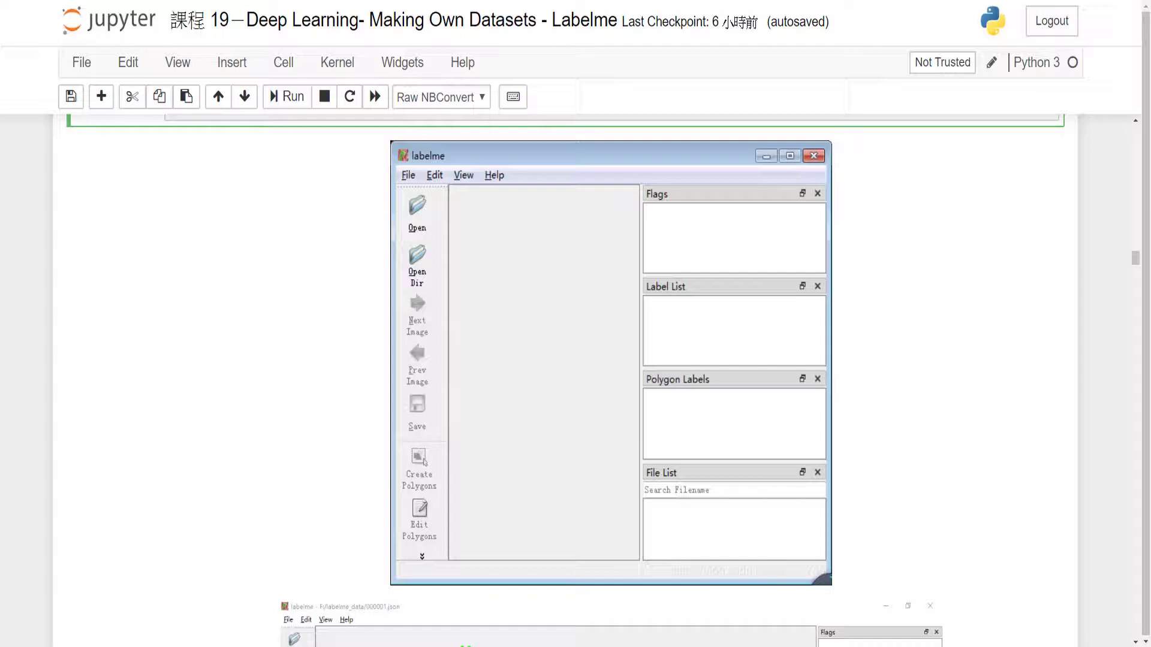
scroll(565, 380, "down", 7)
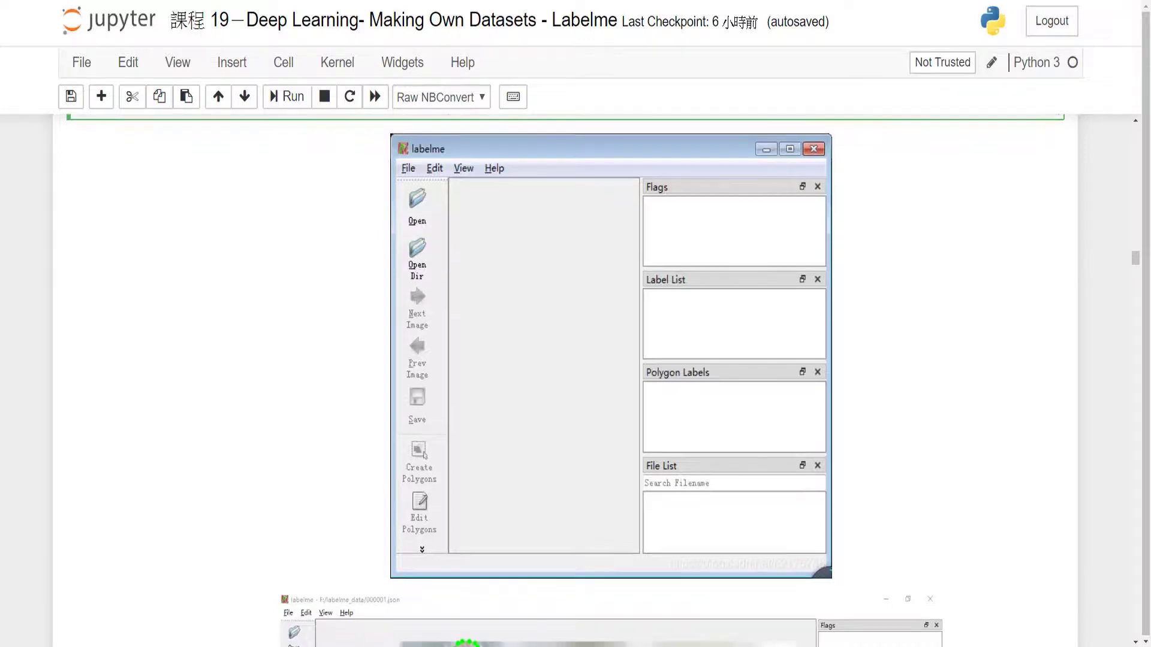
scroll(566, 380, "down", 1)
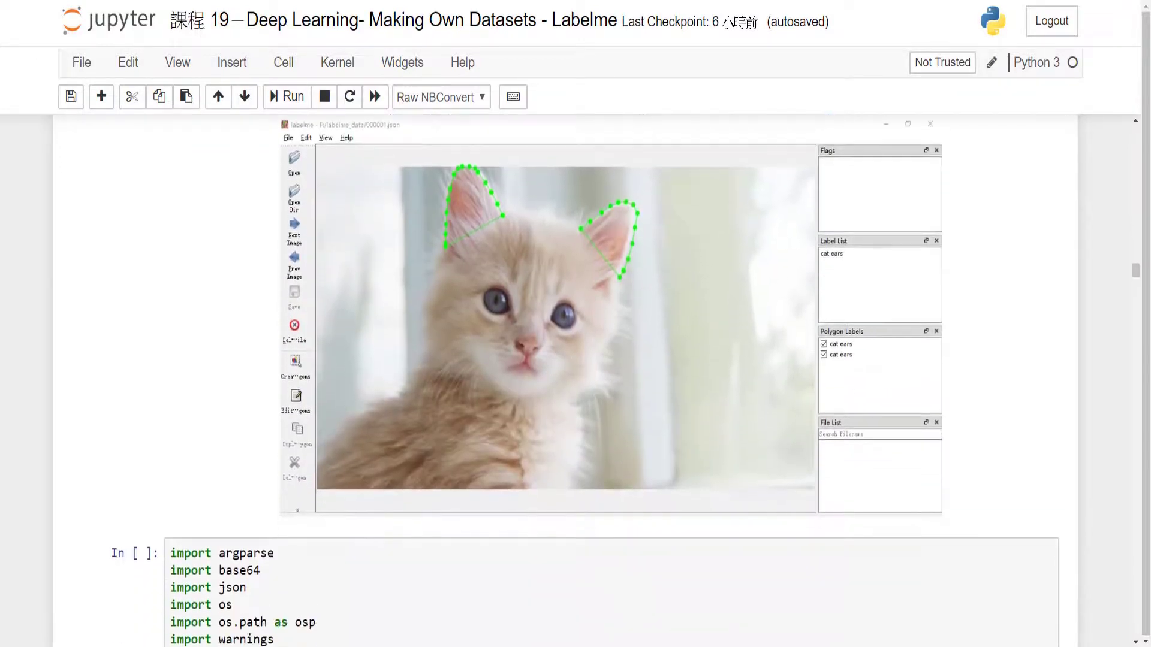
scroll(565, 380, "up", 1)
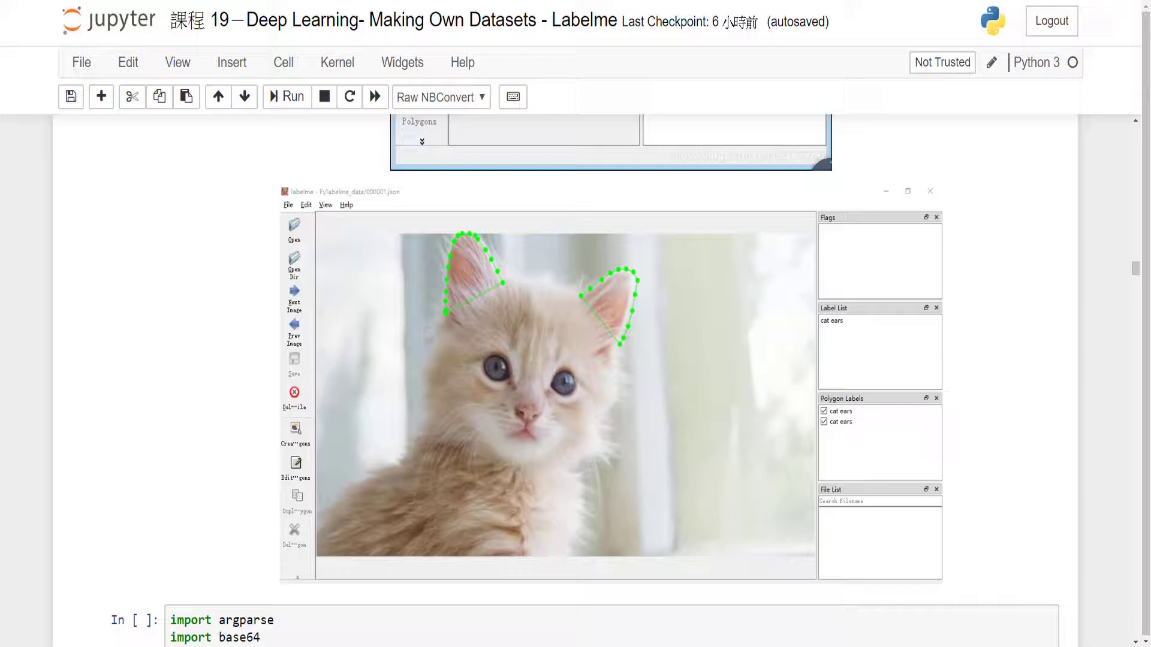
scroll(585, 378, "down", 3)
scroll(585, 377, "up", 10)
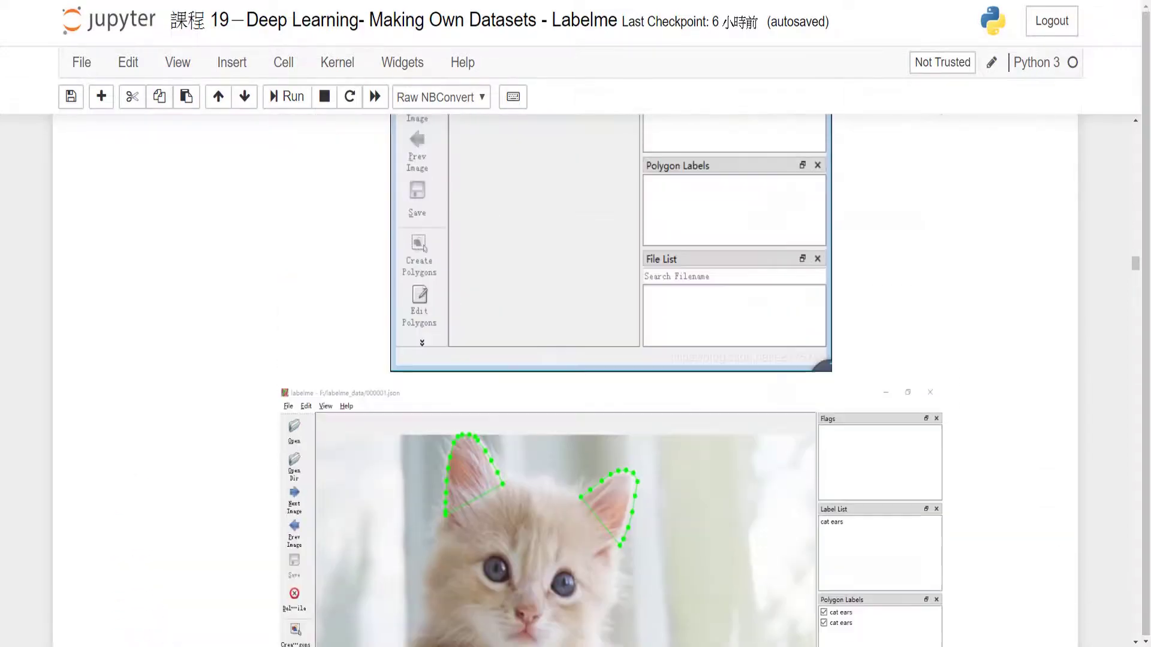
scroll(585, 378, "up", 2)
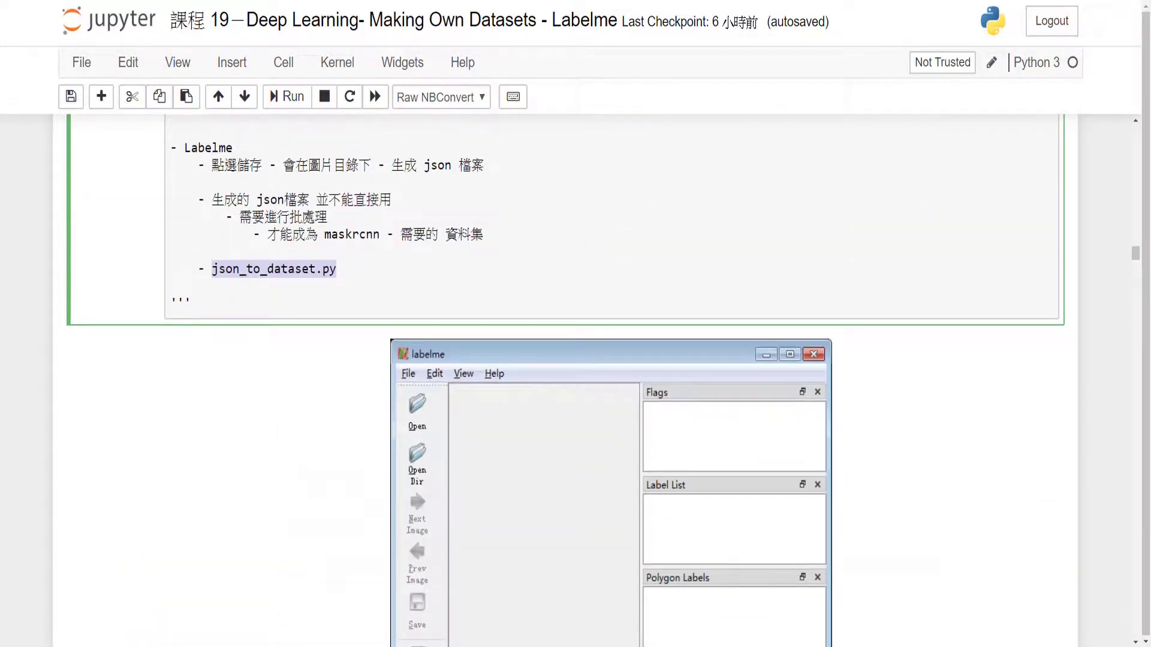
Review the JSON-to-dataset conversion script and the example command-line runs of labelme_json_to_dataset beneath it
scroll(585, 378, "down", 15)
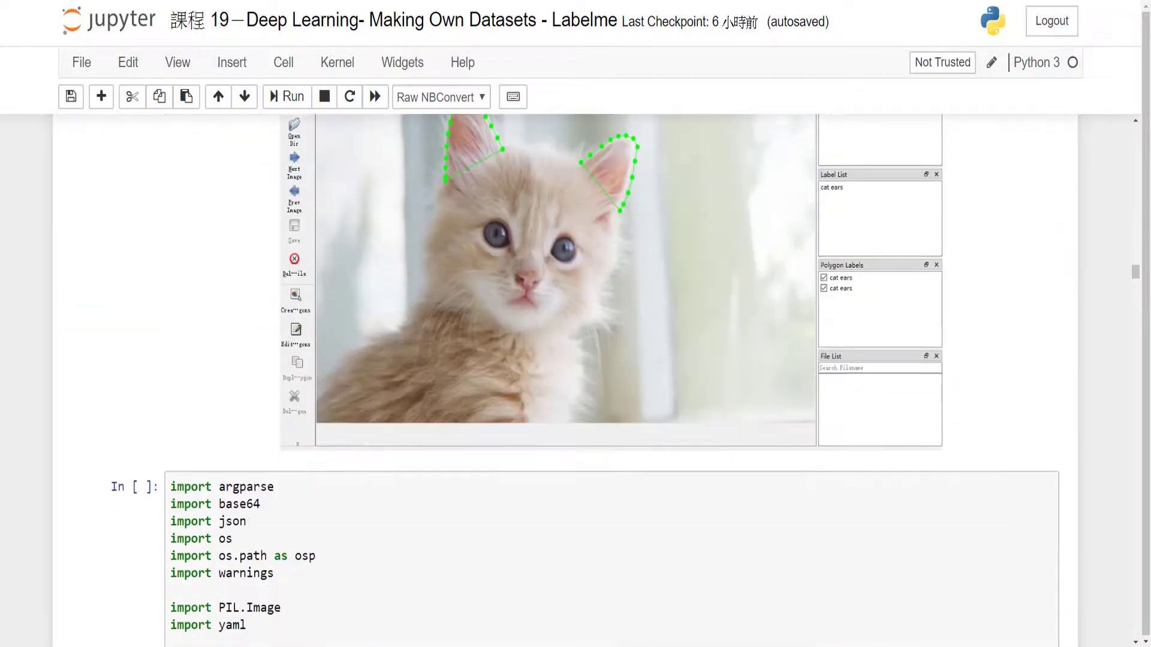
scroll(585, 378, "down", 2)
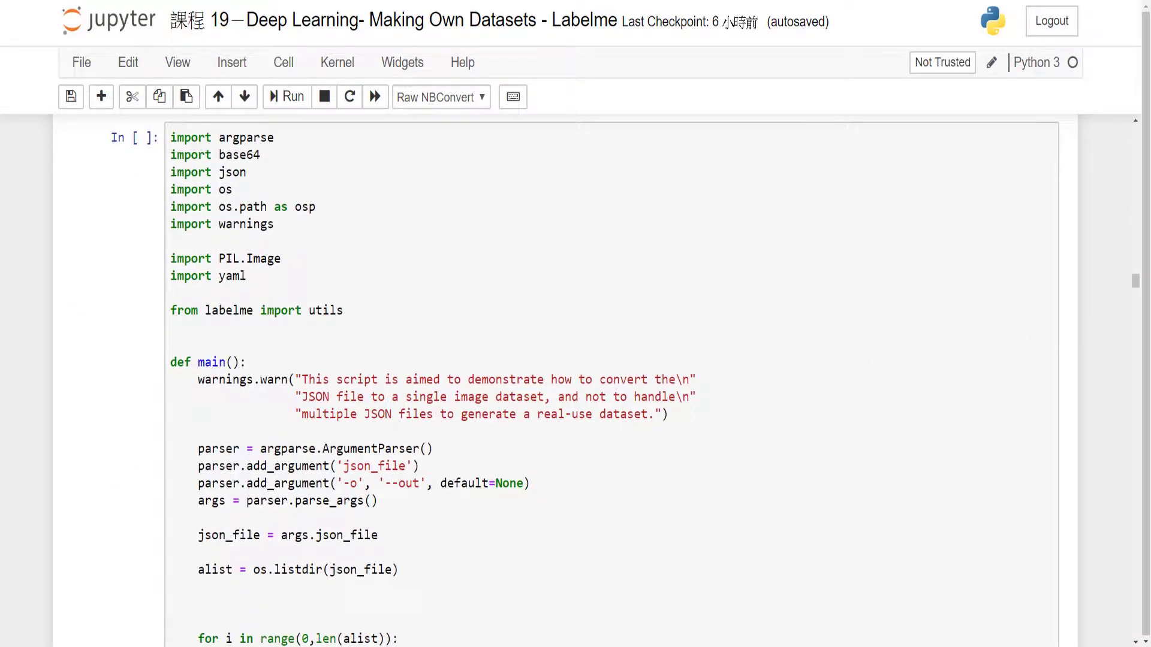
scroll(585, 378, "down", 10)
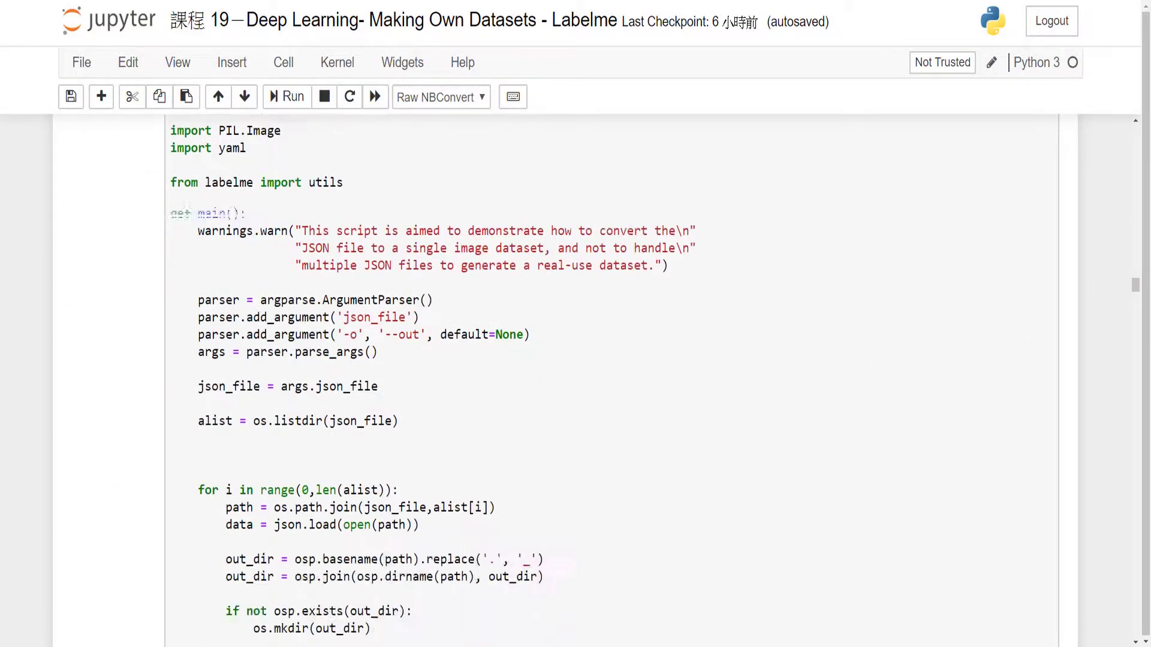
scroll(585, 377, "down", 10)
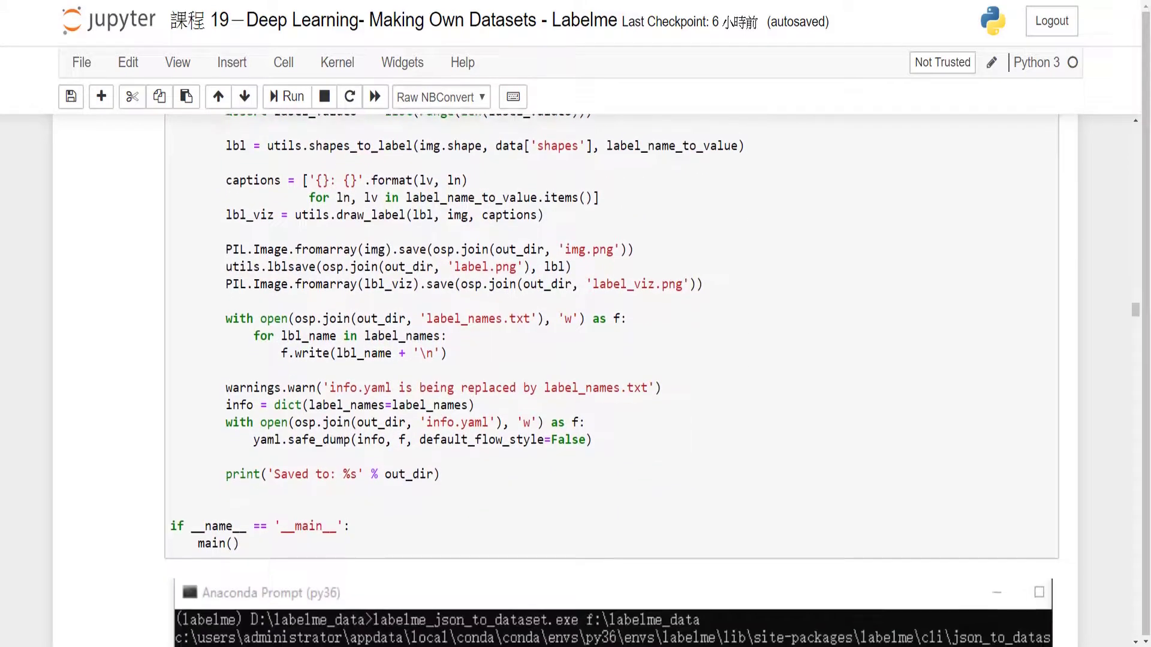
scroll(585, 378, "down", 3)
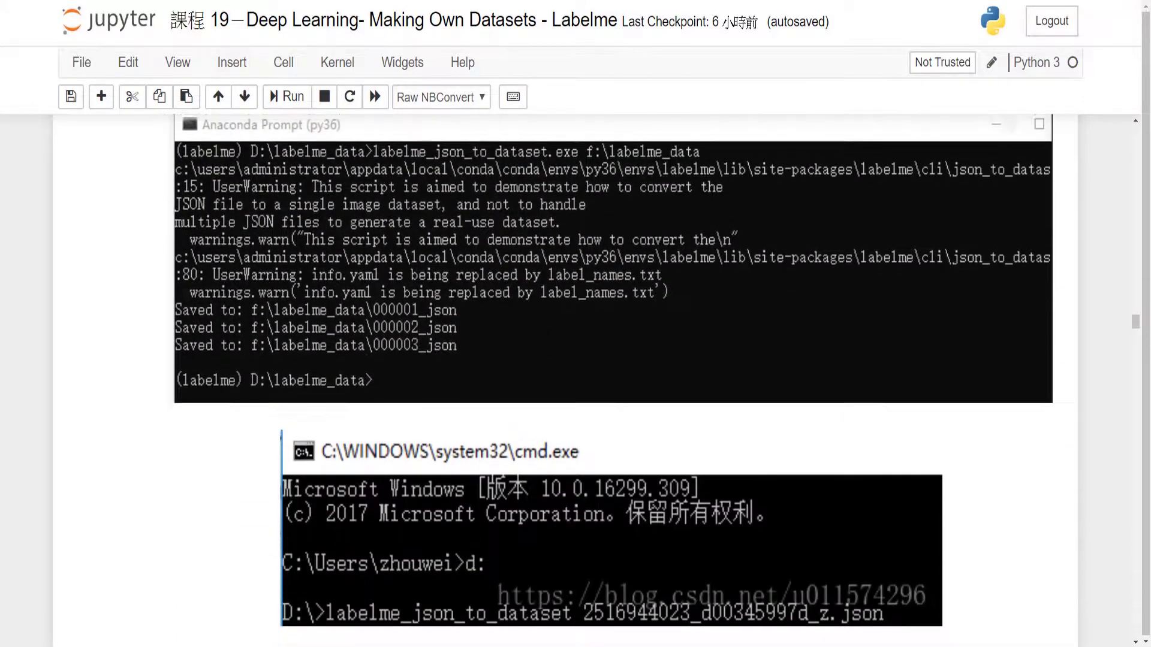
scroll(585, 377, "up", 2)
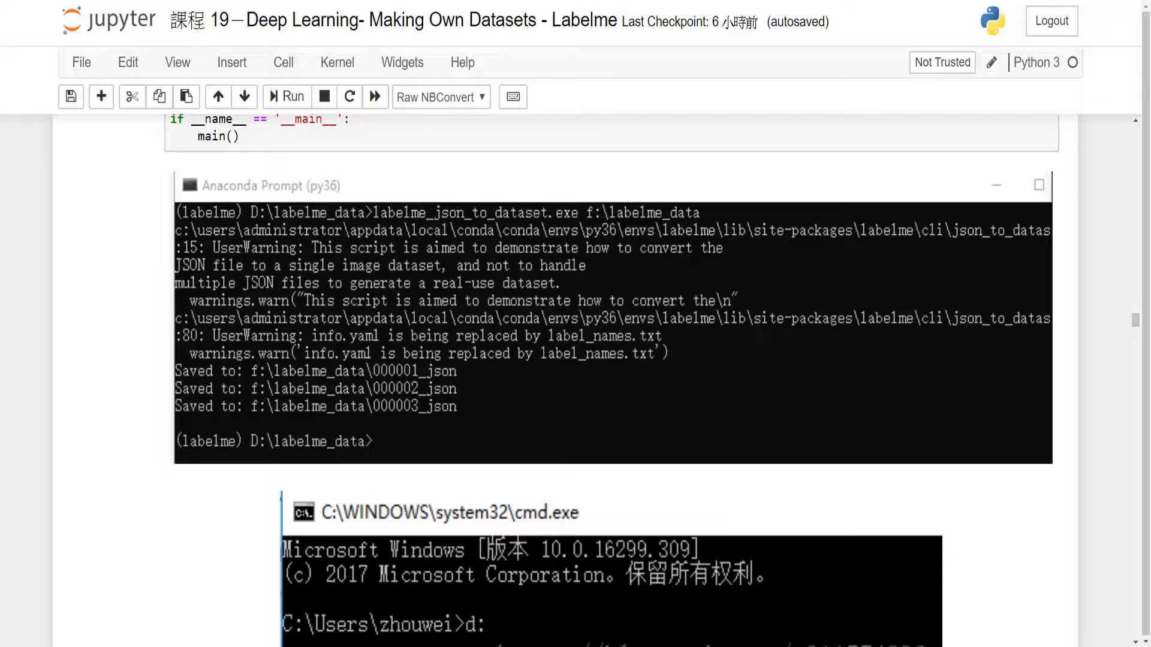
scroll(611, 380, "down", 4)
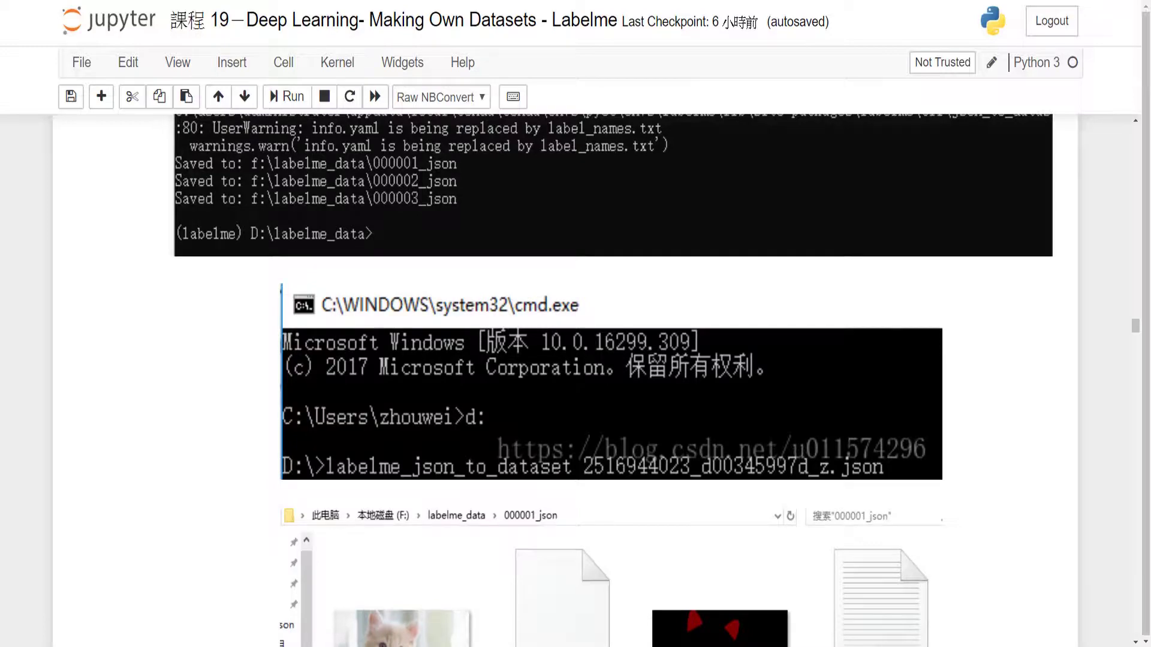
scroll(611, 380, "up", 20)
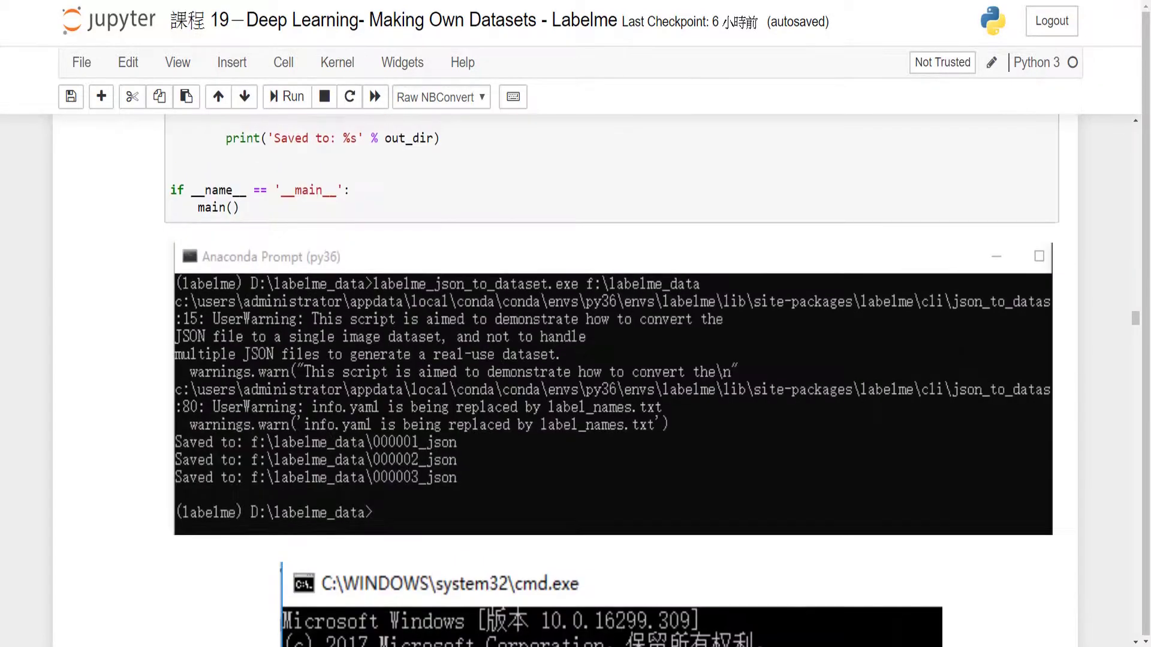
scroll(612, 380, "up", 15)
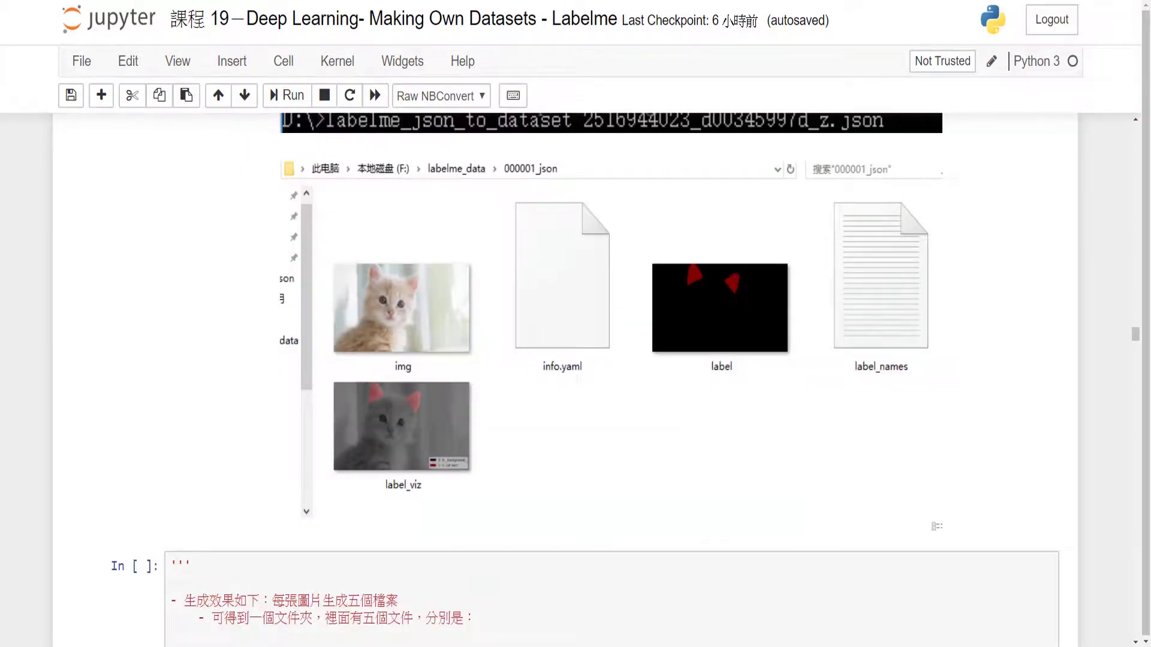
Examine the image of the generated 000001_json folder, the notes on its output files, and the numbered mask image
left_click(563, 444)
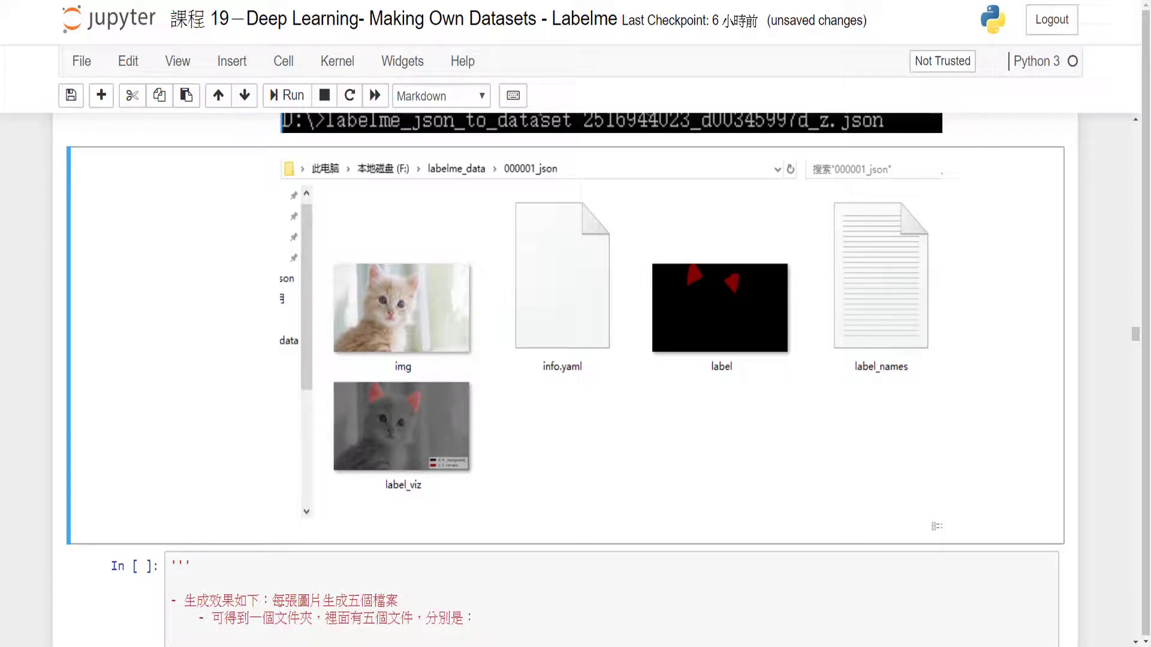
scroll(564, 377, "down", 6)
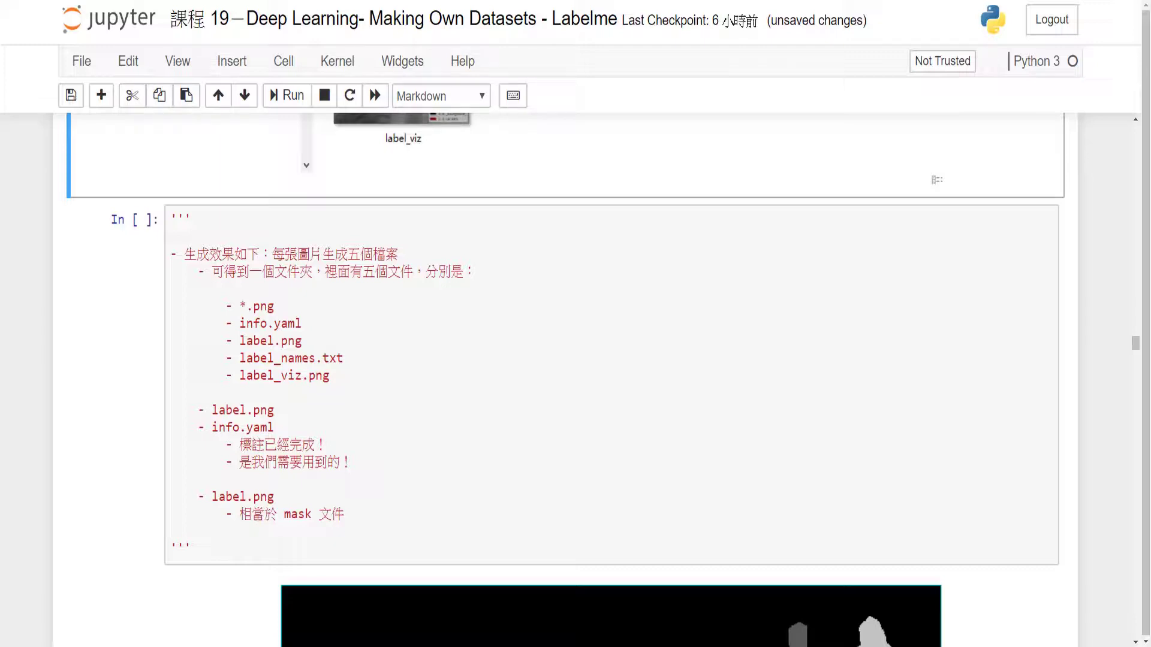
scroll(575, 378, "down", 7)
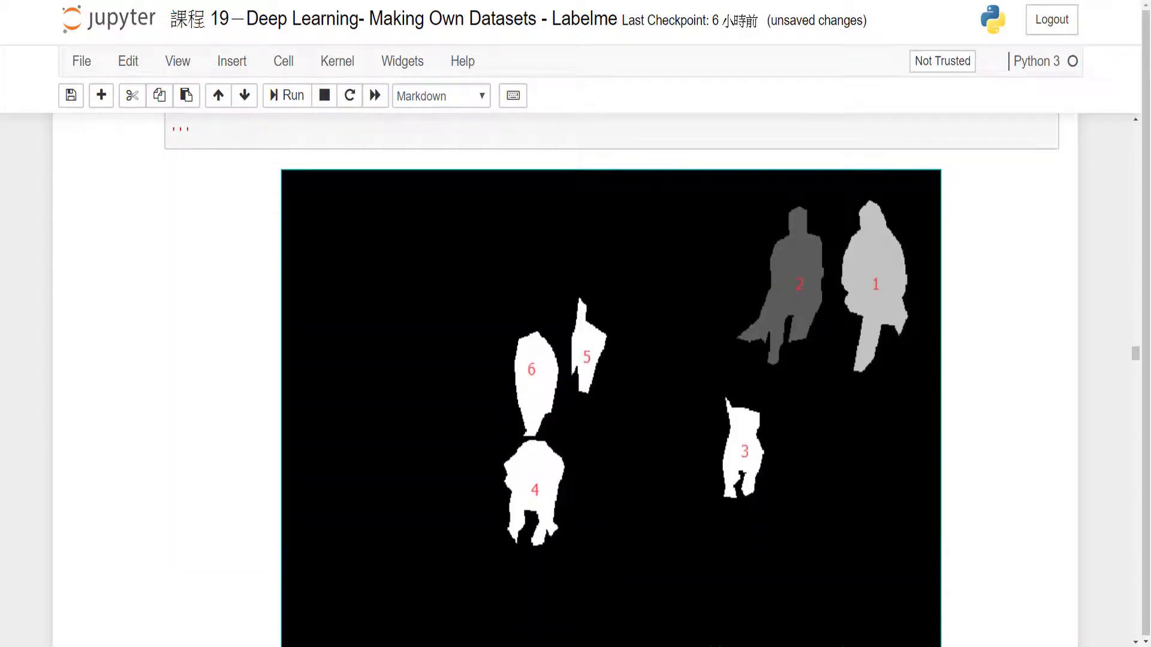
Read the Labelme download and installation notes, highlighting the command conda install labelme -c conda-forge, and look over the labelImg example
scroll(575, 378, "down", 12)
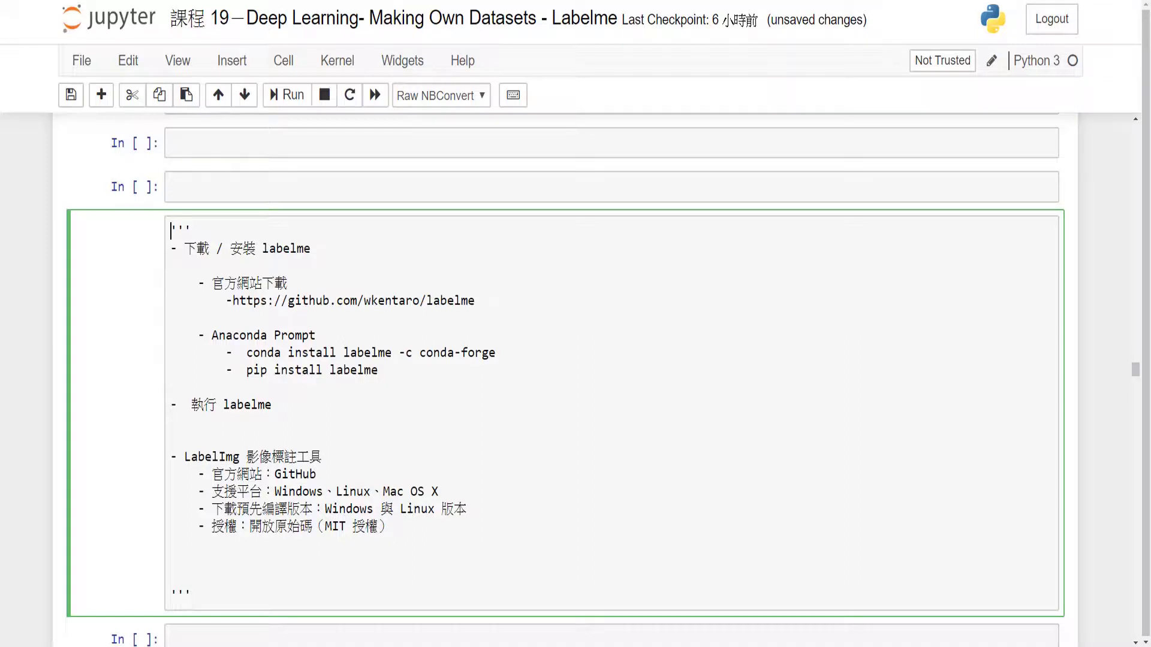
left_click_drag(239, 352, 497, 352)
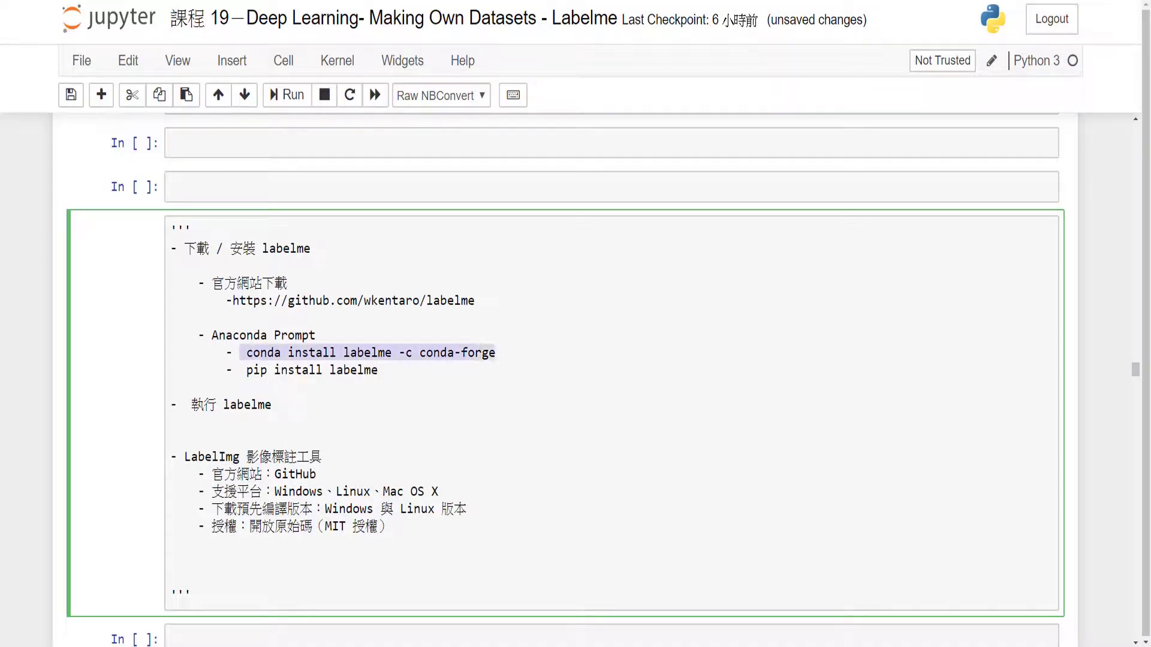
left_click(233, 387)
scroll(576, 384, "down", 9)
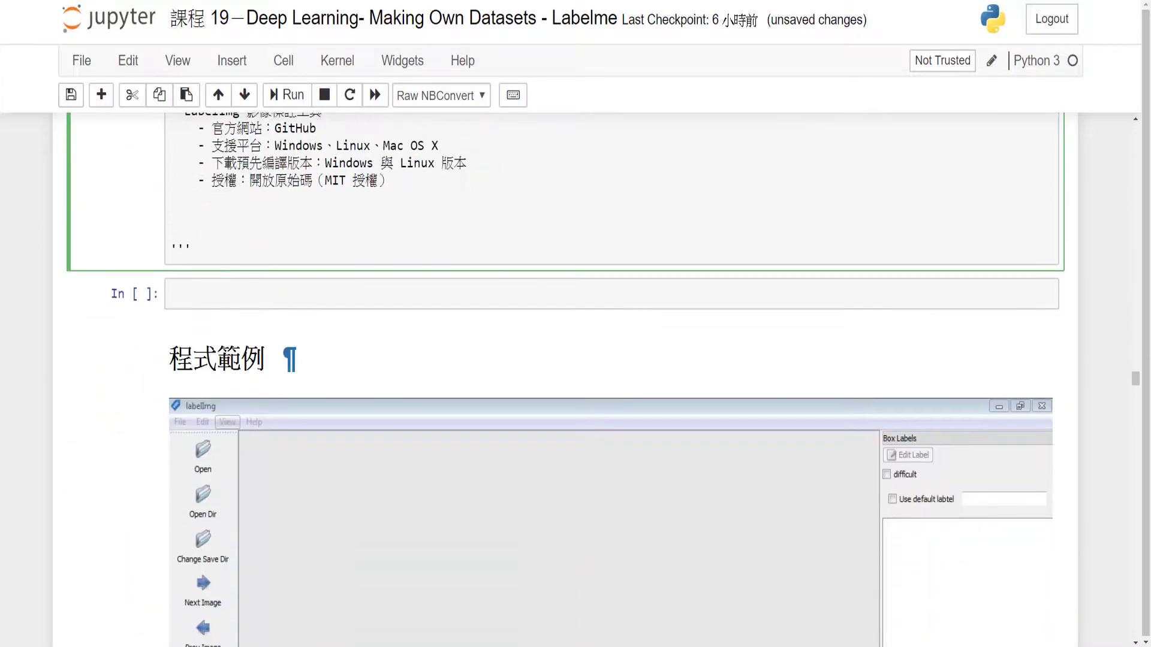
scroll(575, 383, "down", 1)
scroll(575, 384, "up", 1)
Examine the Labelme interface images, including the apple diagram labelling the control panel, function panel, canvas and lists
key("alt+Tab")
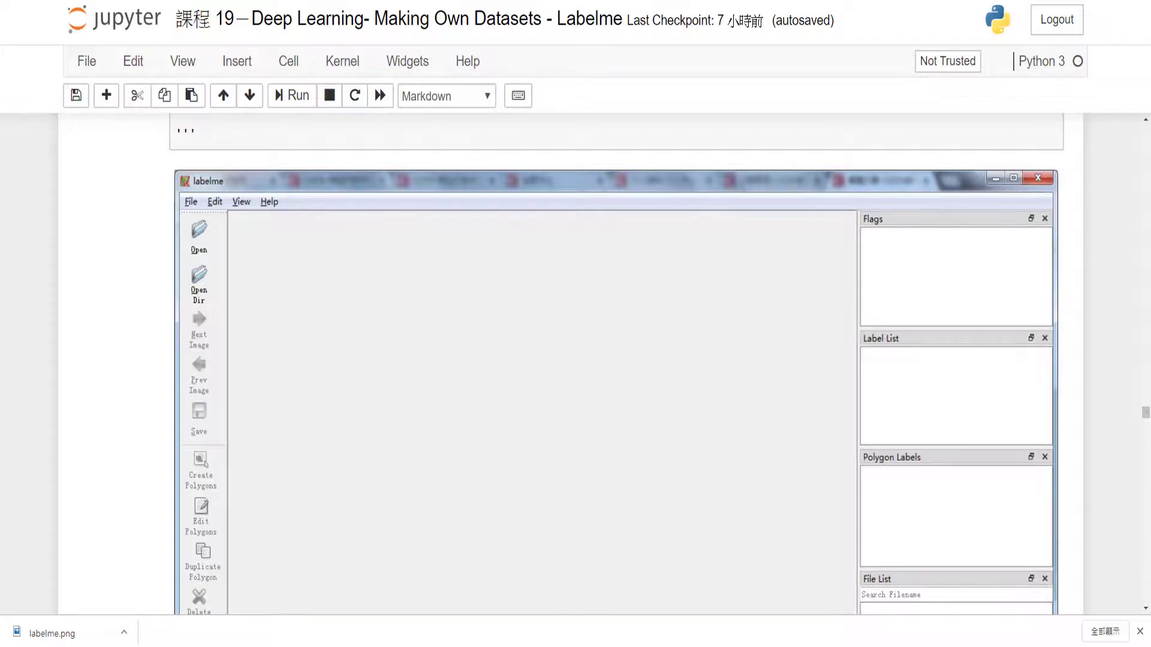
scroll(616, 369, "down", 1)
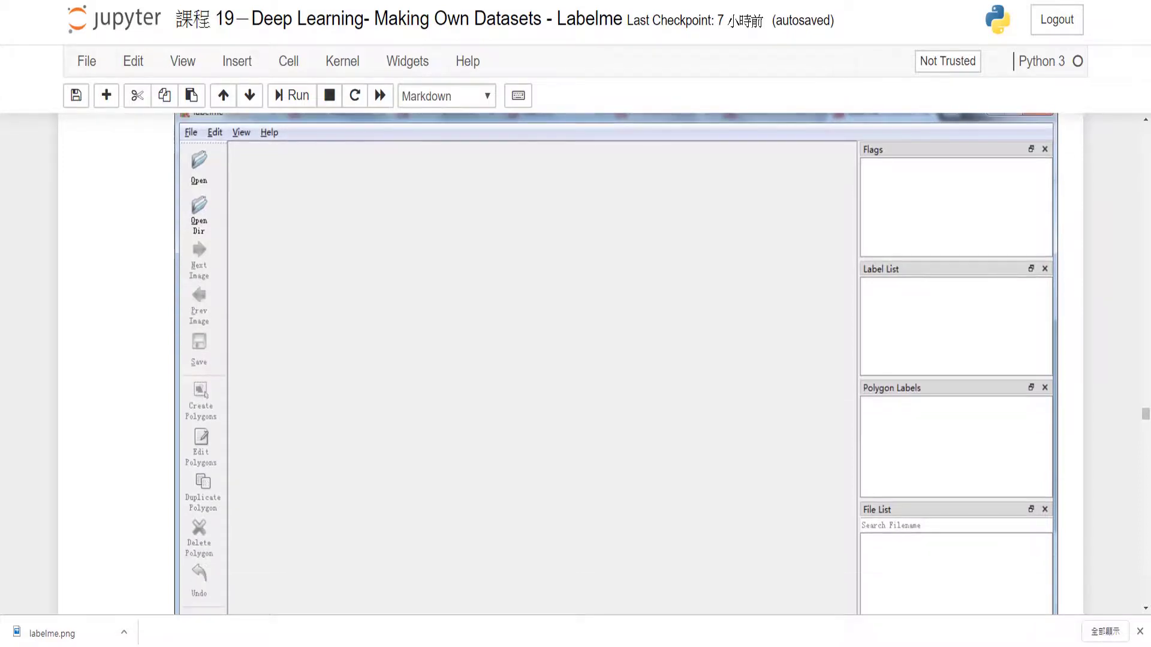
scroll(570, 363, "down", 10)
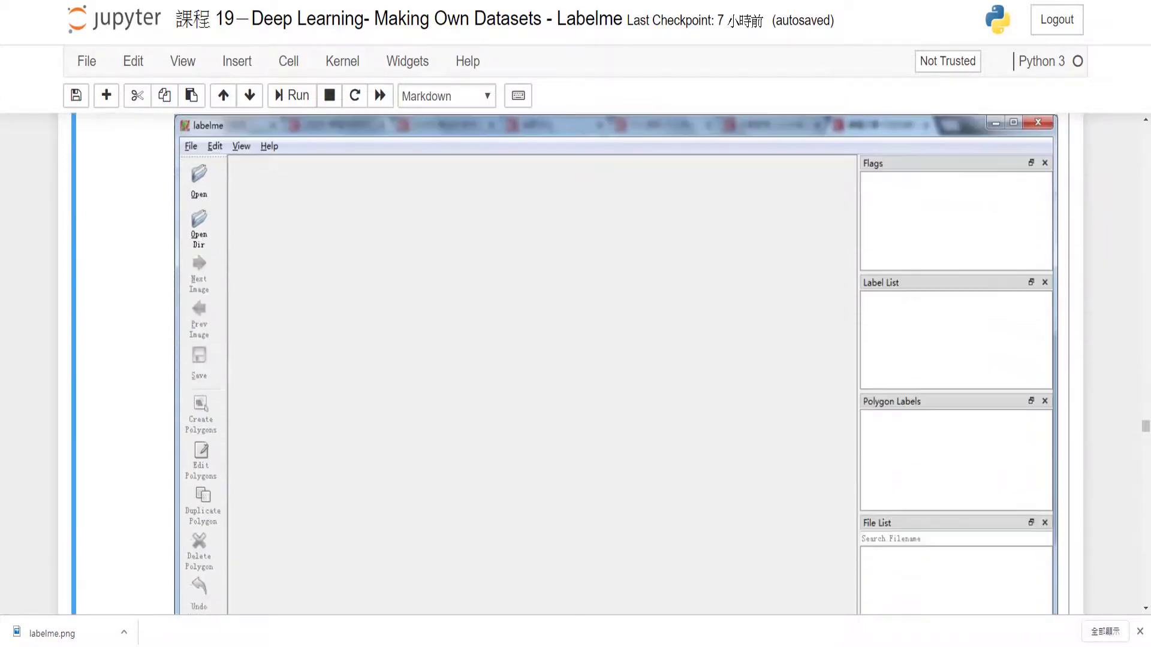
scroll(616, 364, "down", 9)
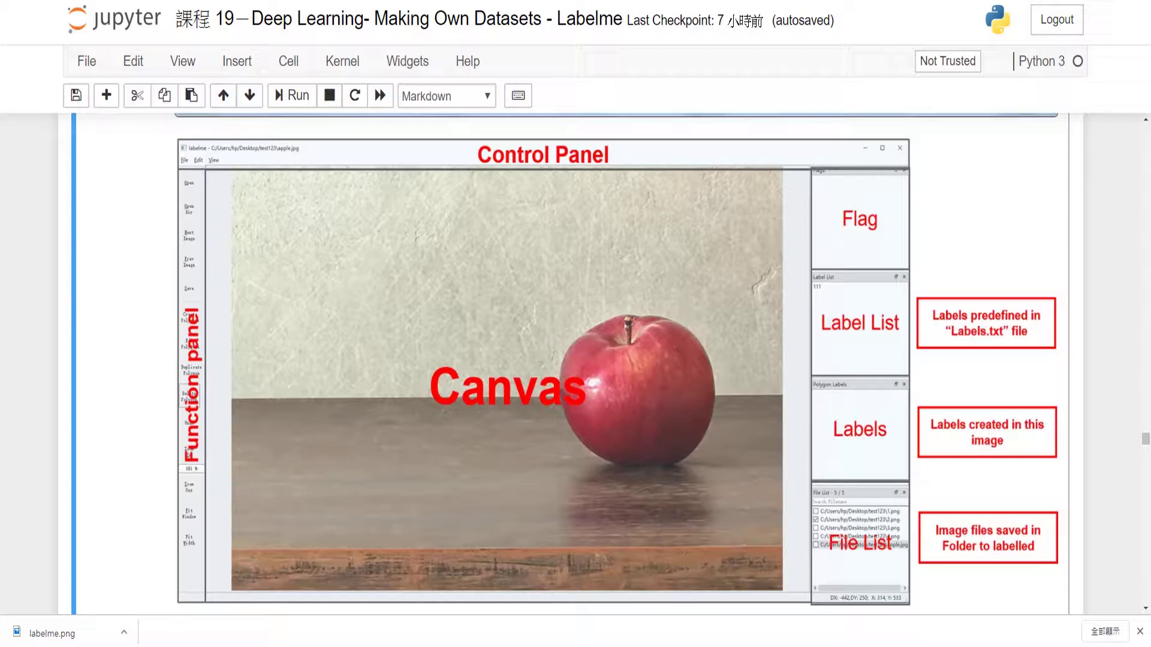
Read the STEP 2 notes on opening images and study the before, during and after annotation diagram
scroll(570, 363, "down", 8)
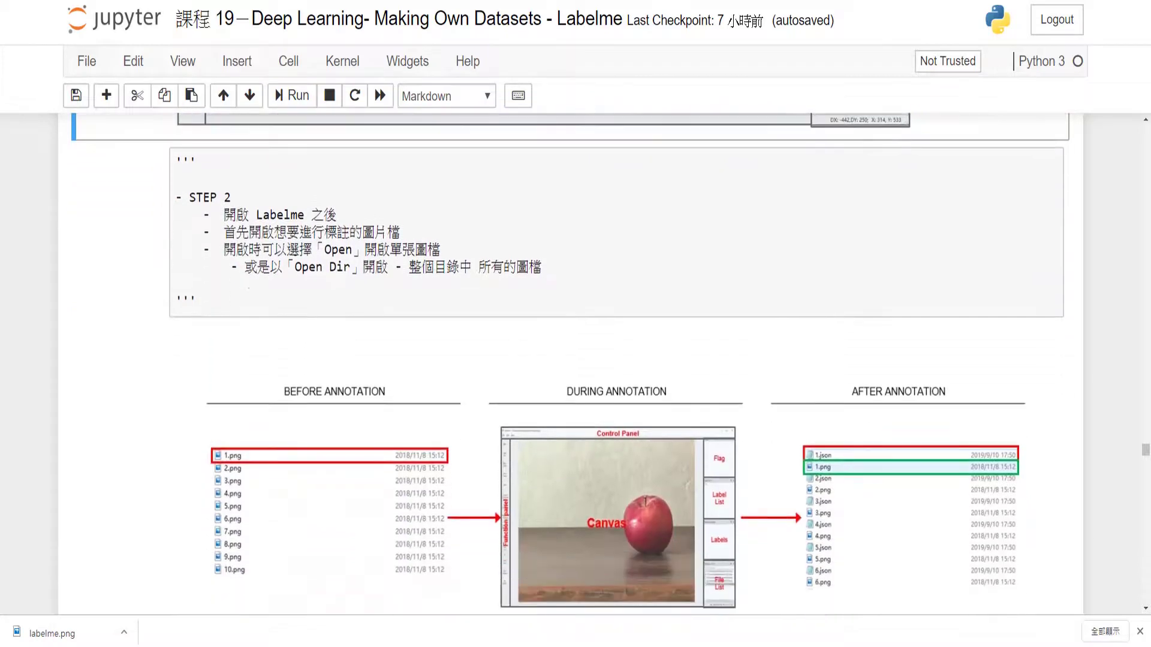
scroll(570, 361, "down", 1)
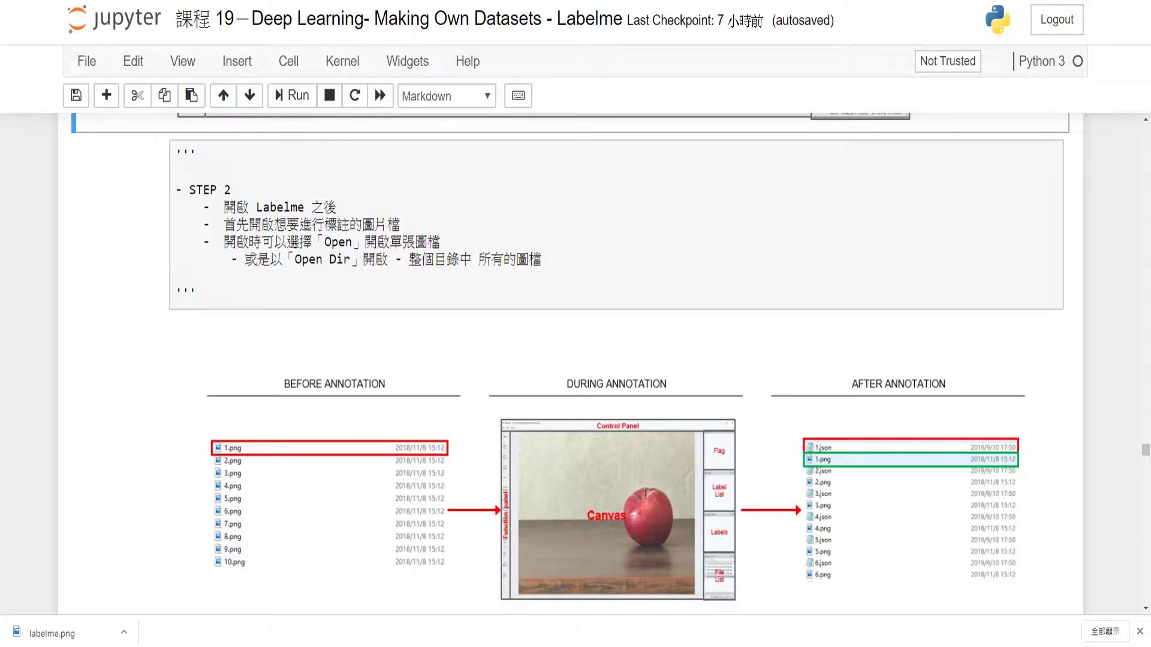
scroll(575, 360, "down", 3)
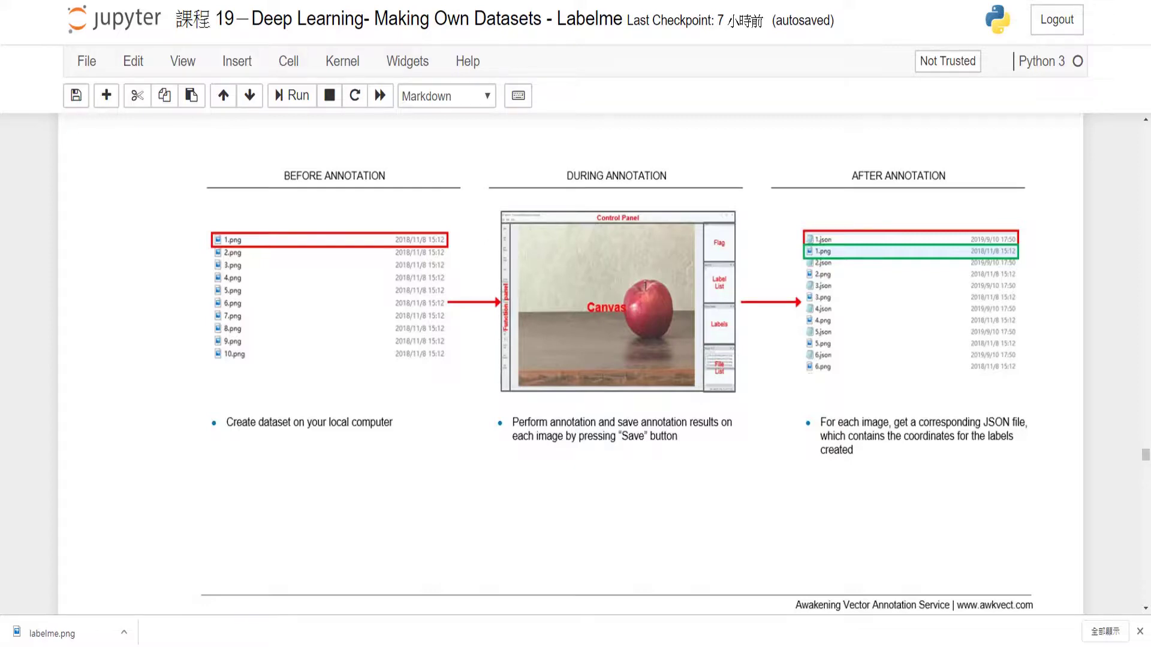
Review the STEP 3 annotation output format, the labels.txt command example, and the polygon drawing illustration
scroll(575, 360, "down", 8)
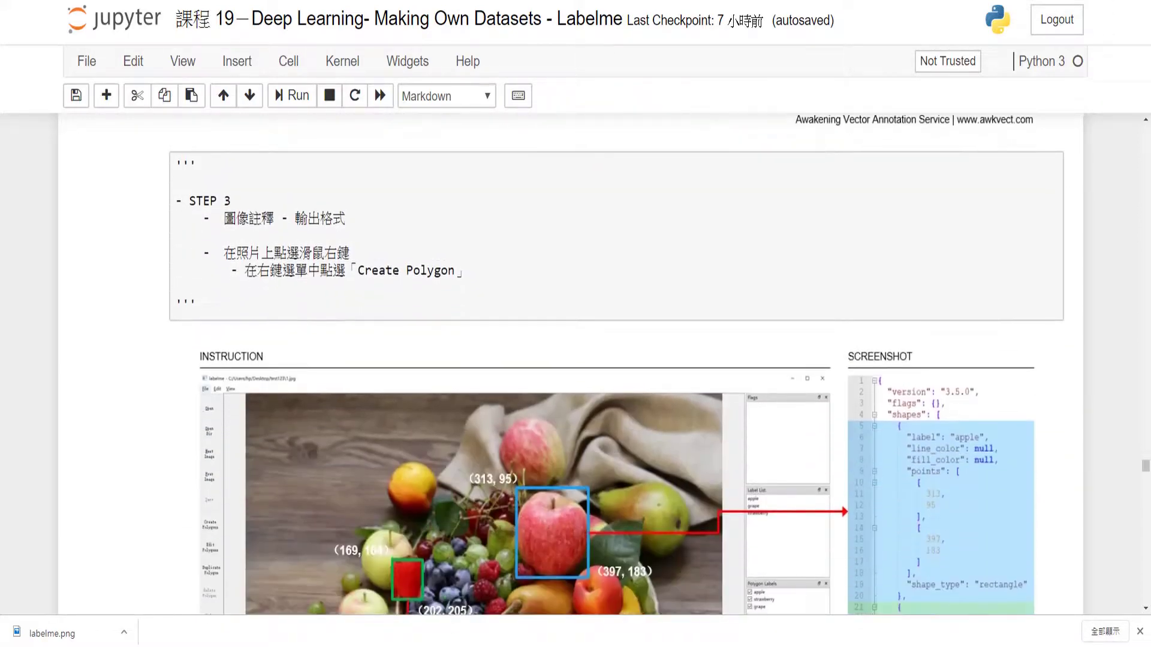
key("shift+Return")
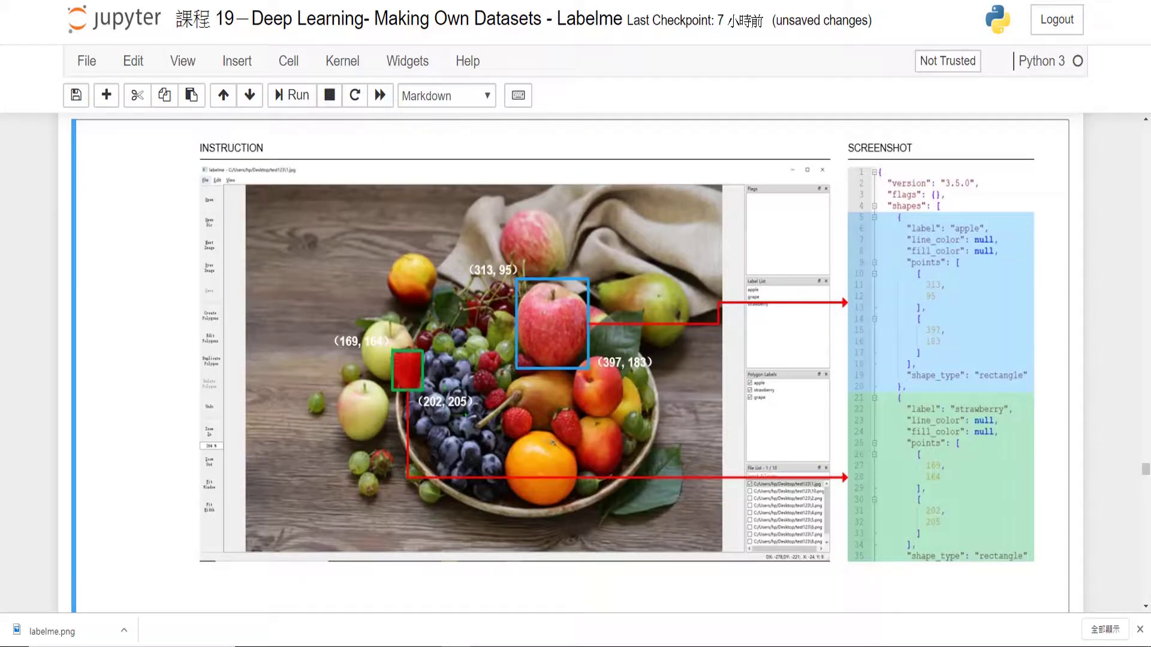
scroll(570, 360, "down", 20)
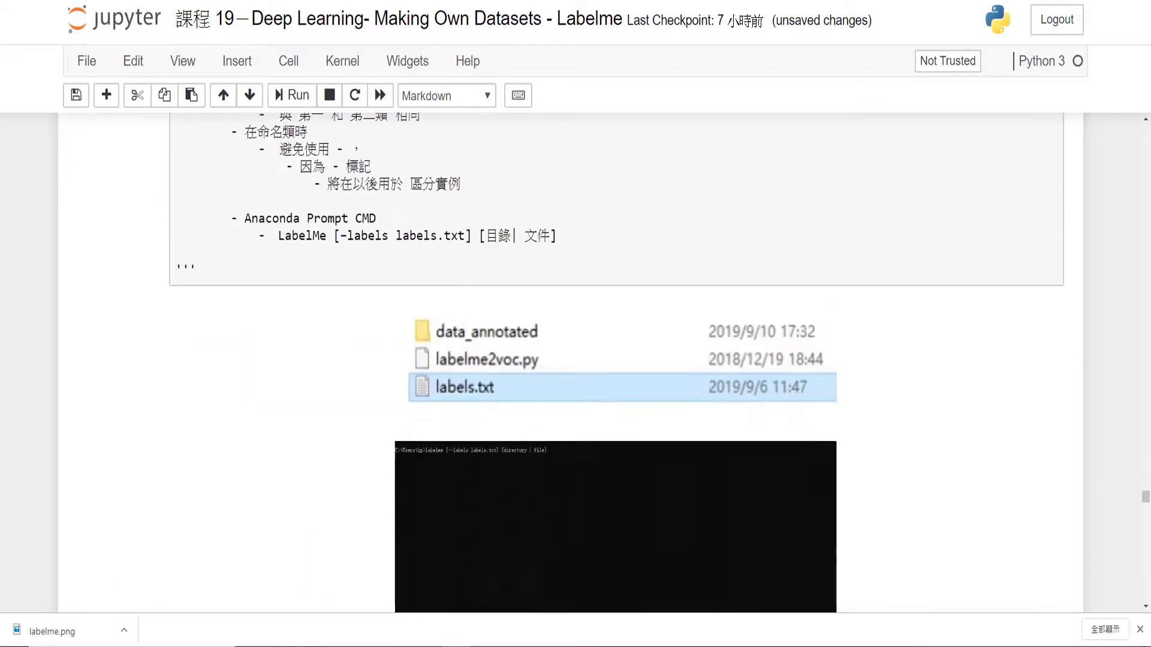
scroll(569, 360, "down", 15)
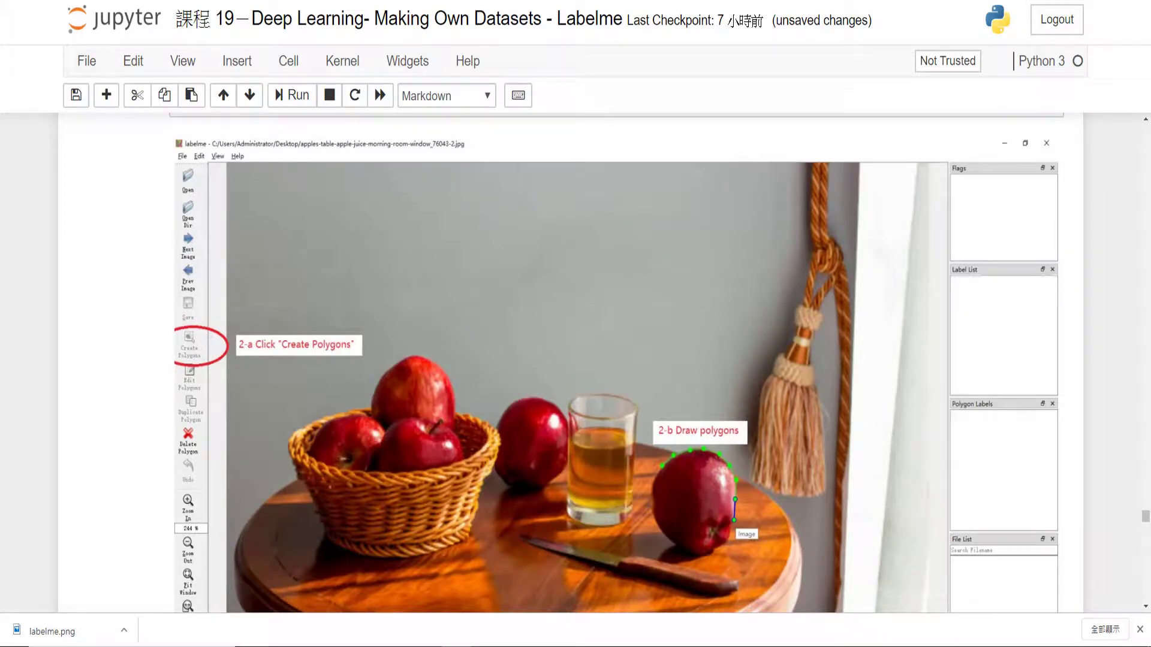
Review the notebook's illustrated instructions on drawing, naming and editing polygons and saving the annotations as a JSON file
scroll(570, 360, "down", 3)
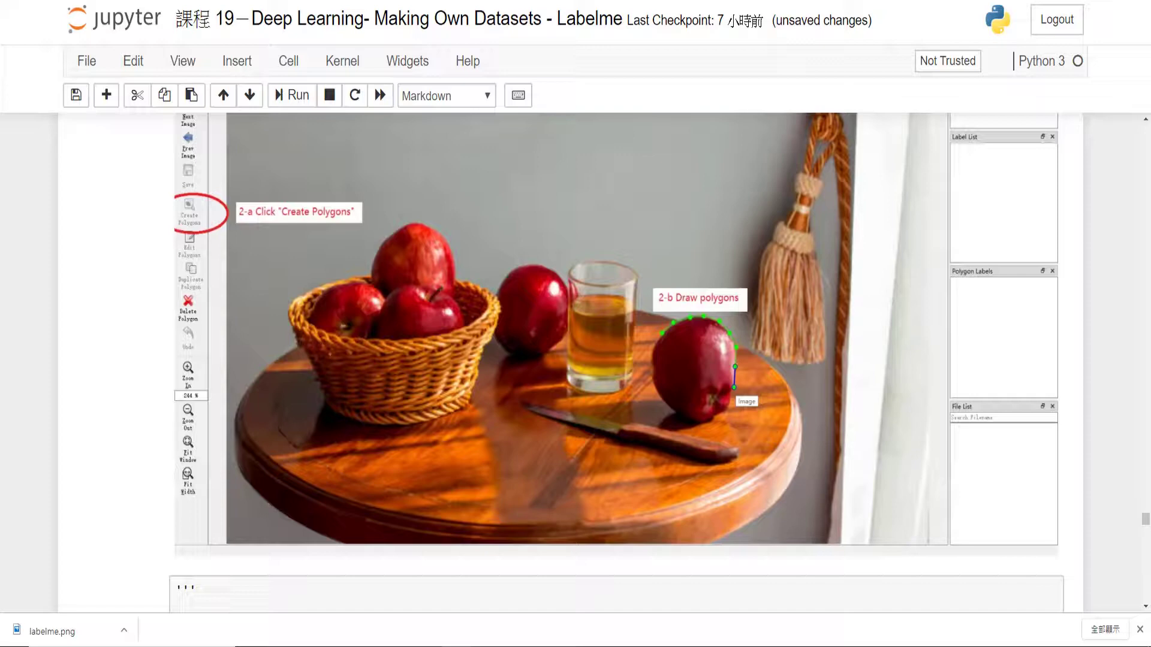
scroll(617, 362, "down", 10)
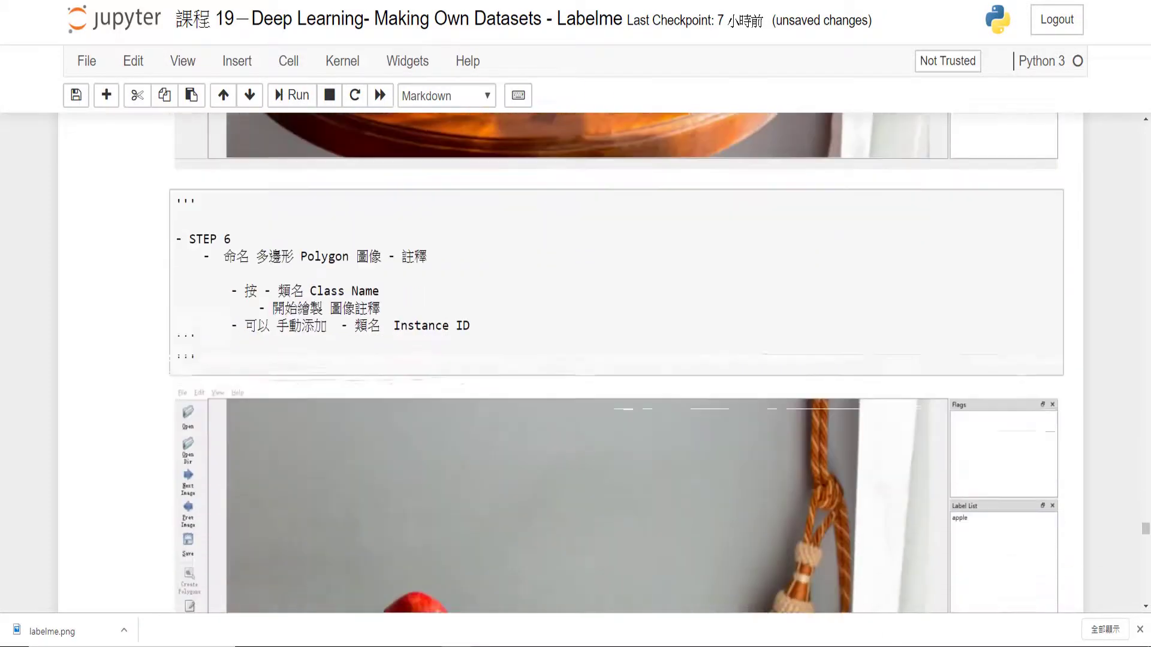
scroll(617, 362, "down", 3)
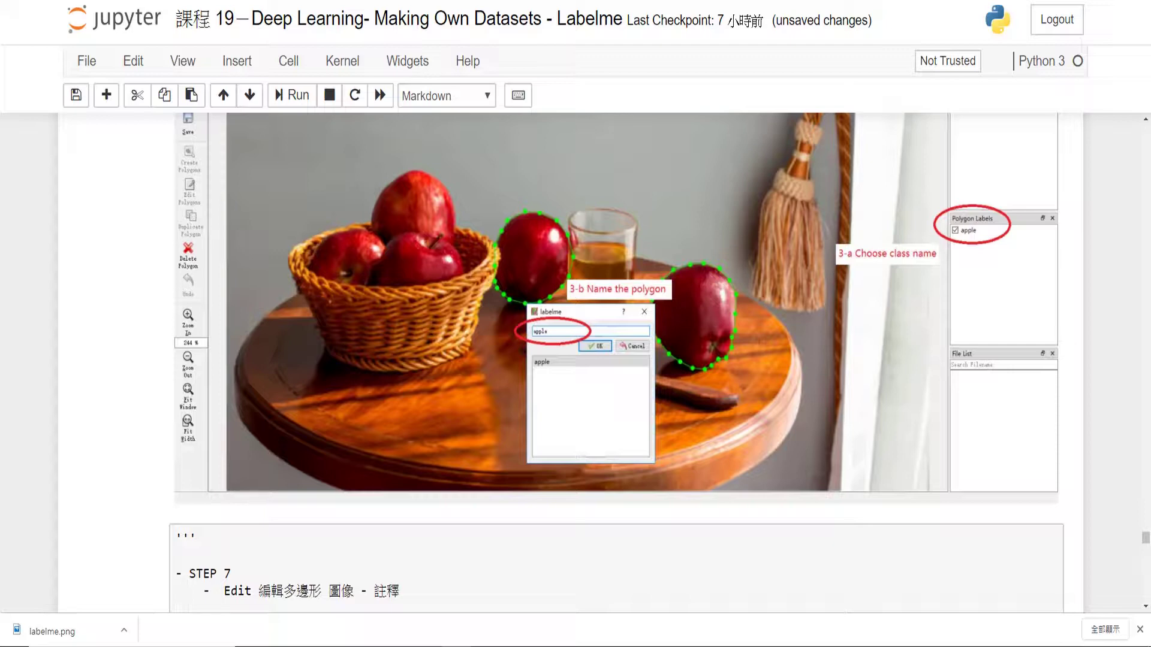
scroll(617, 364, "down", 10)
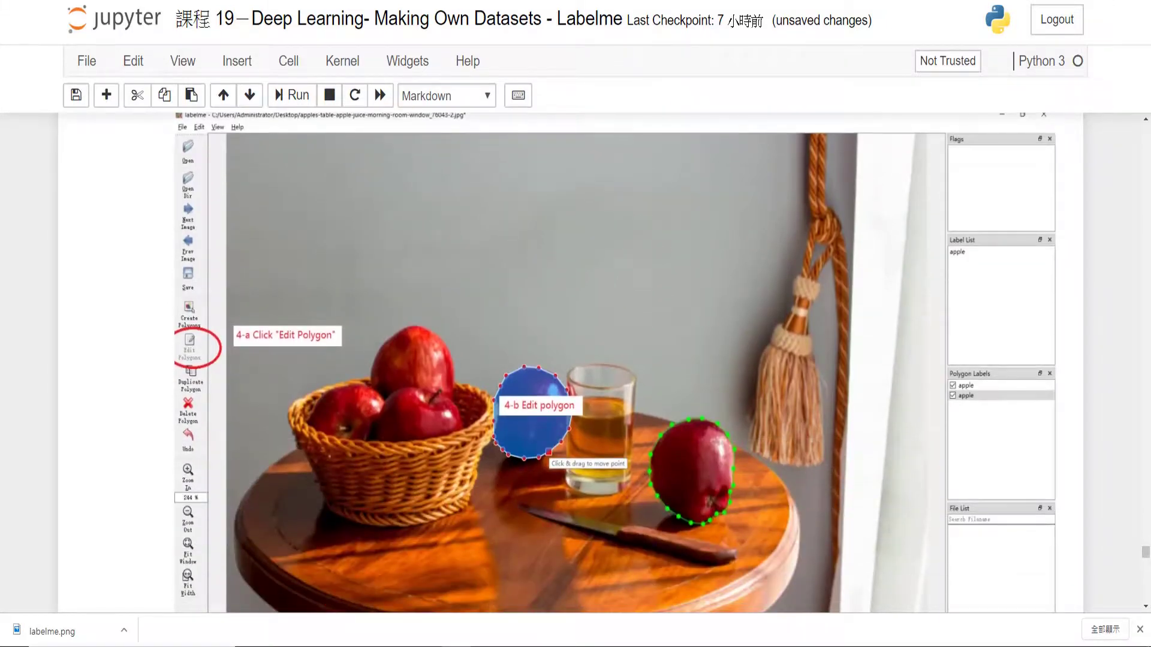
scroll(617, 364, "down", 1)
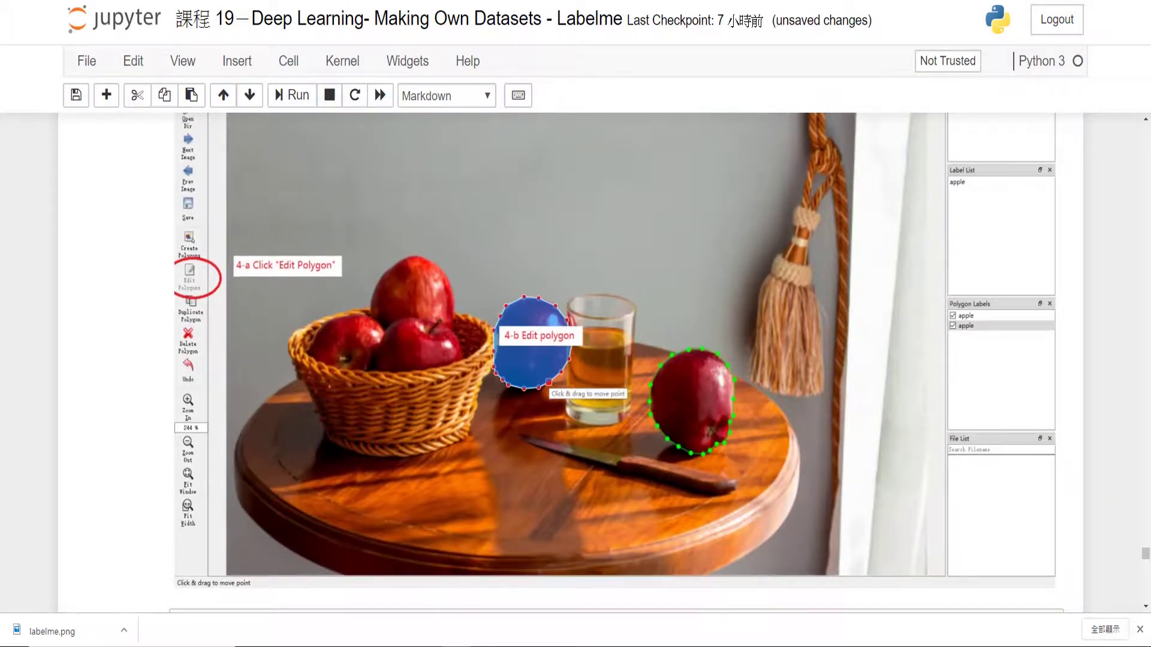
scroll(616, 364, "down", 10)
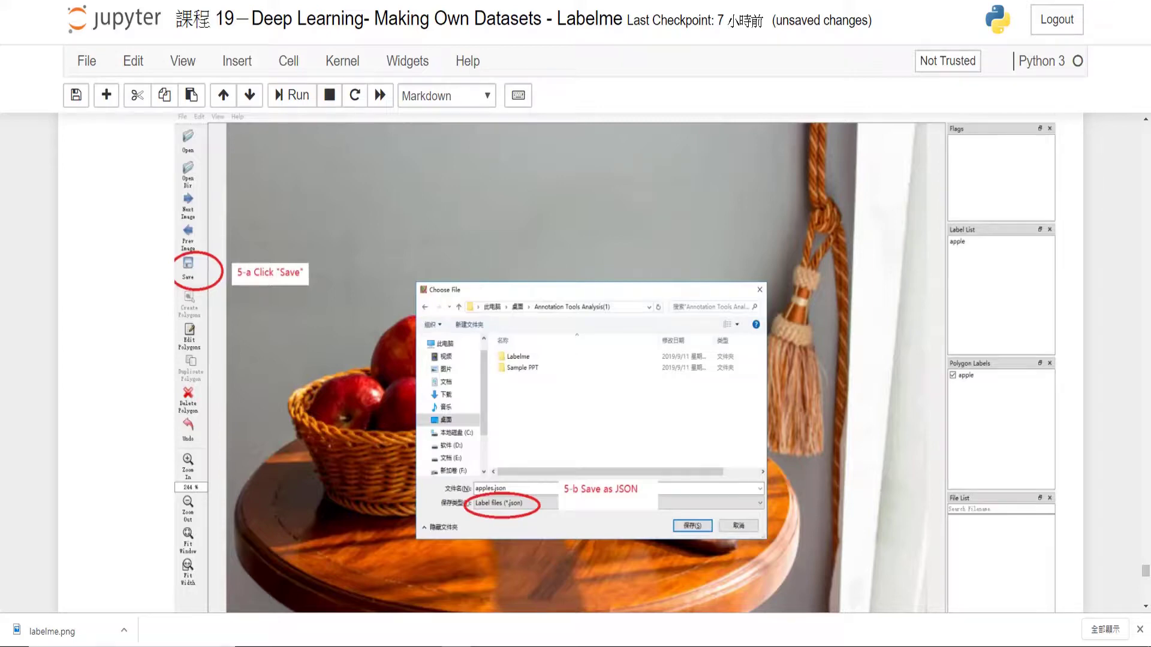
scroll(617, 364, "down", 1)
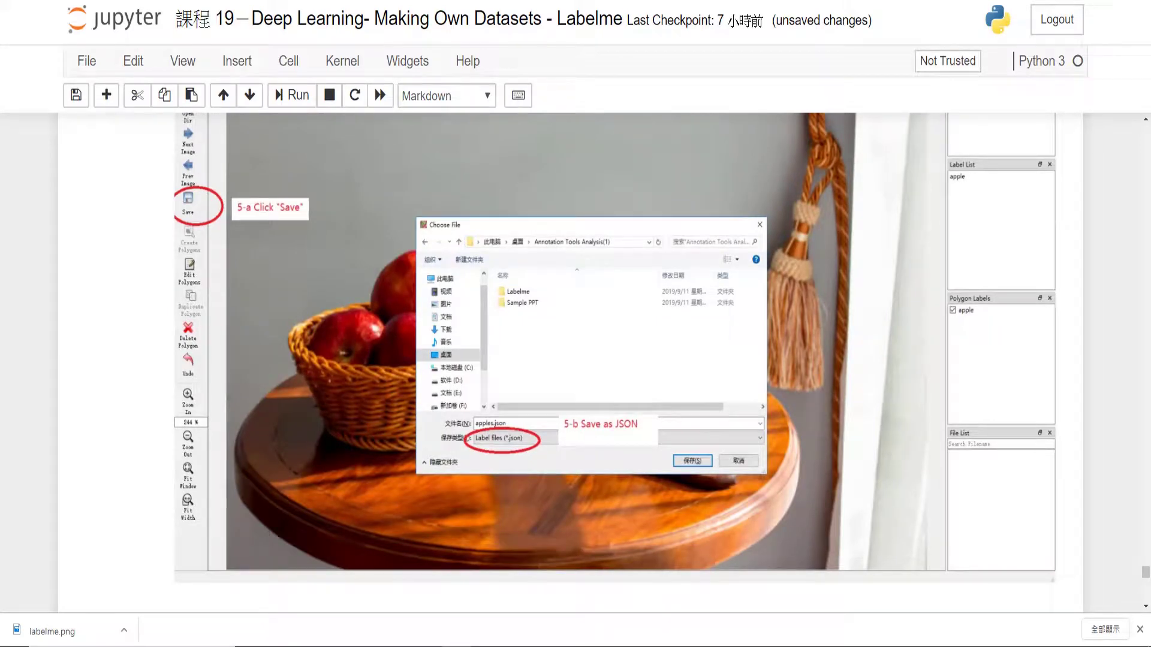
scroll(617, 363, "down", 1)
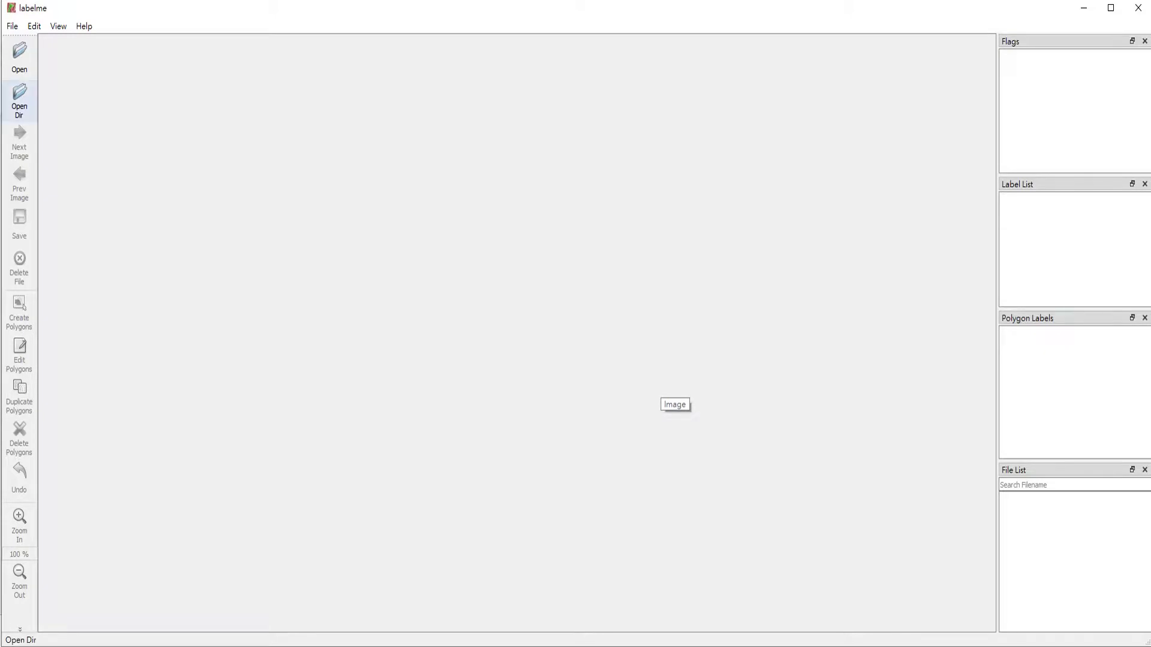
In Labelme, open the image directory labelmeimages from the ADcourse folder on the desktop
left_click(18, 97)
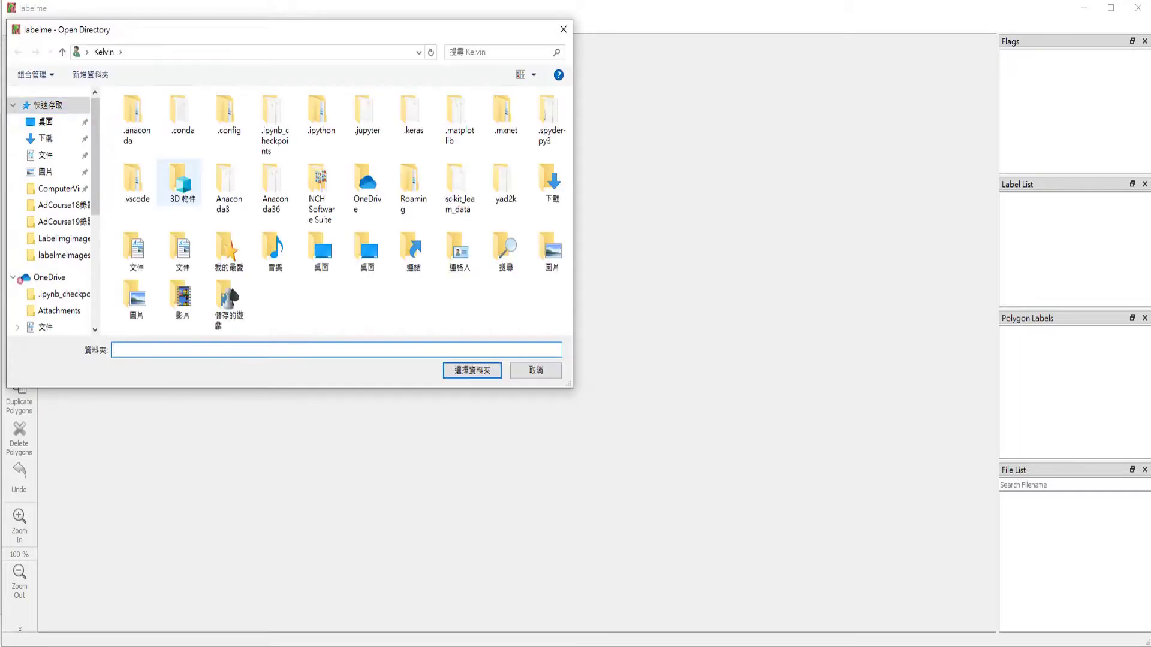
left_click(45, 122)
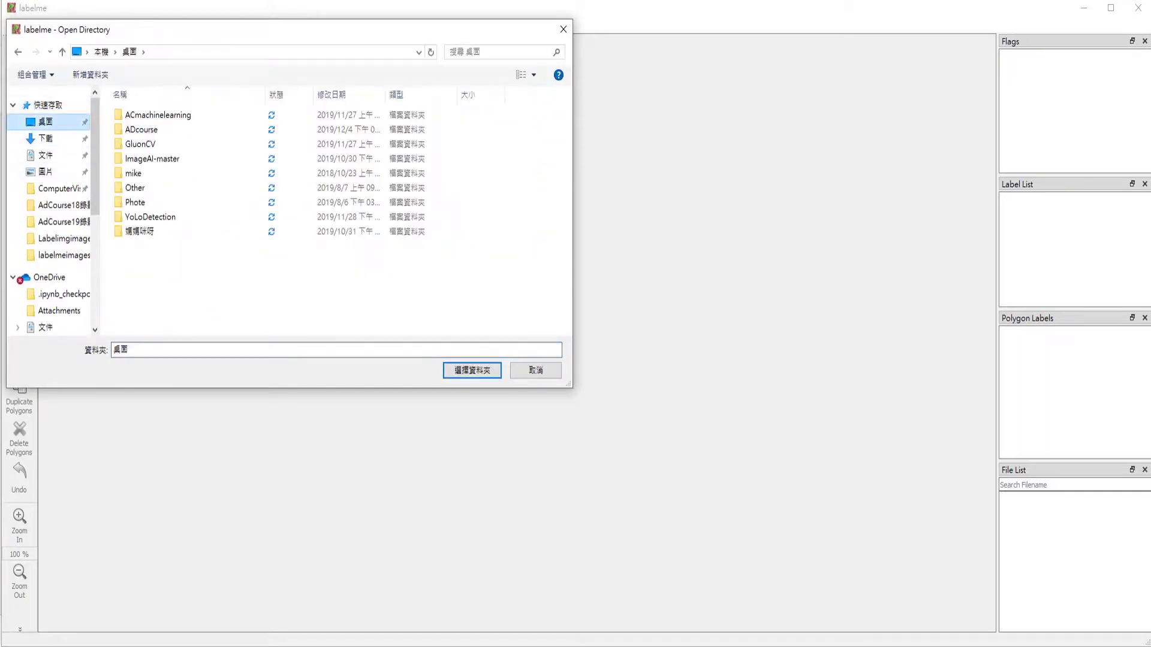
left_click(142, 129)
double_click(141, 129)
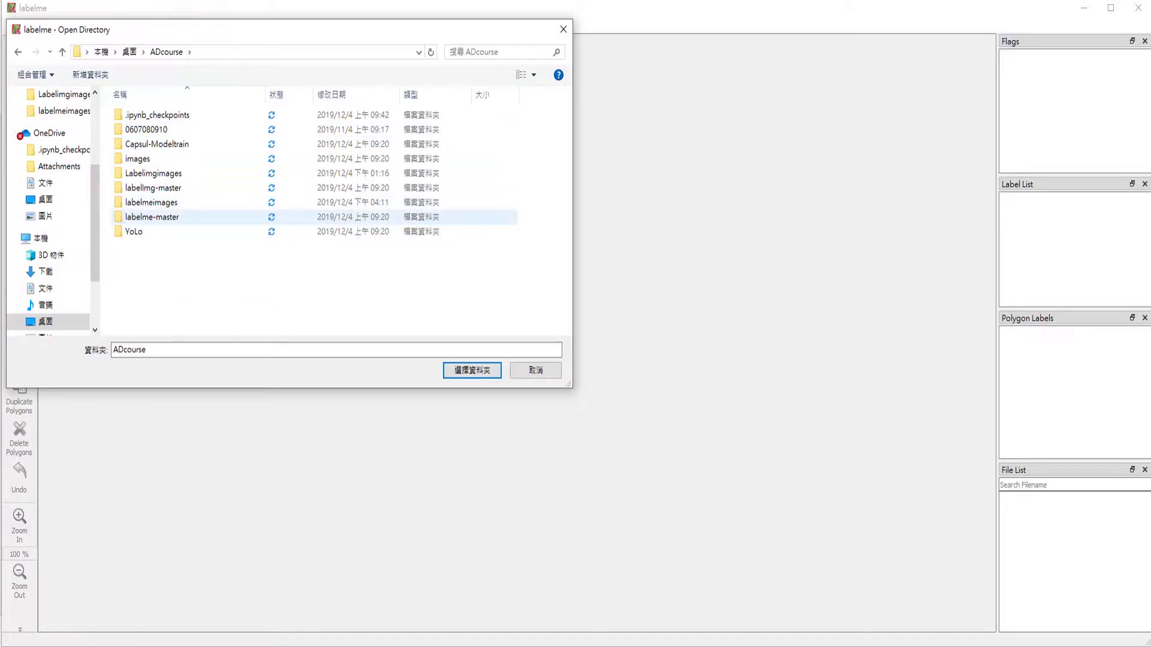
double_click(151, 202)
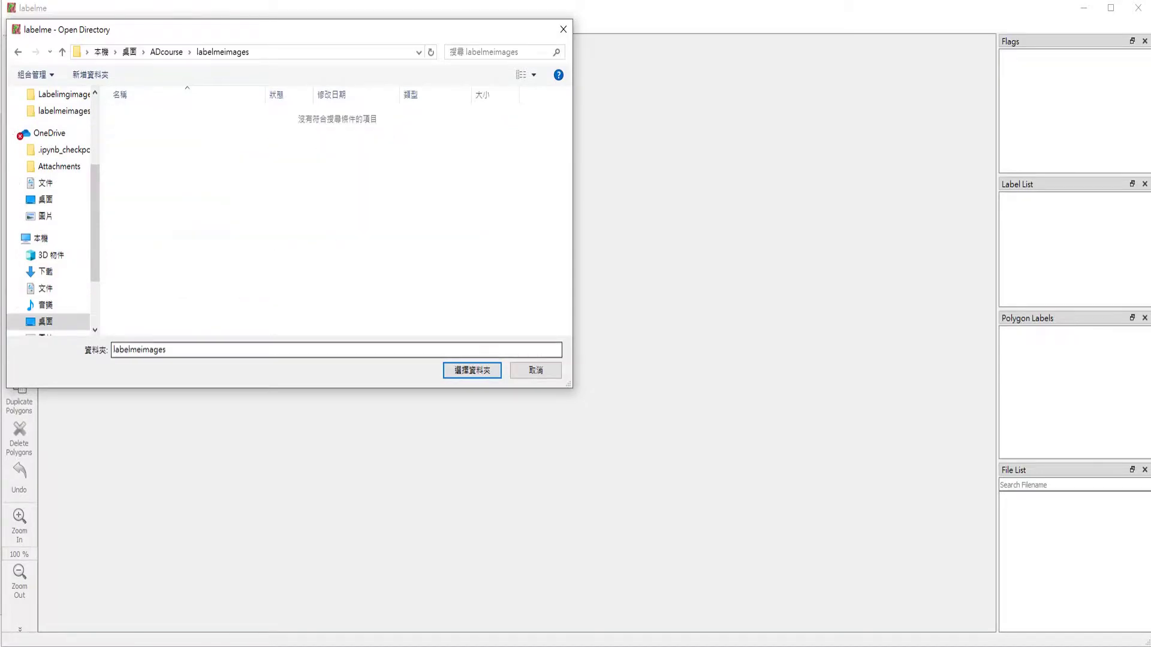
key("Return")
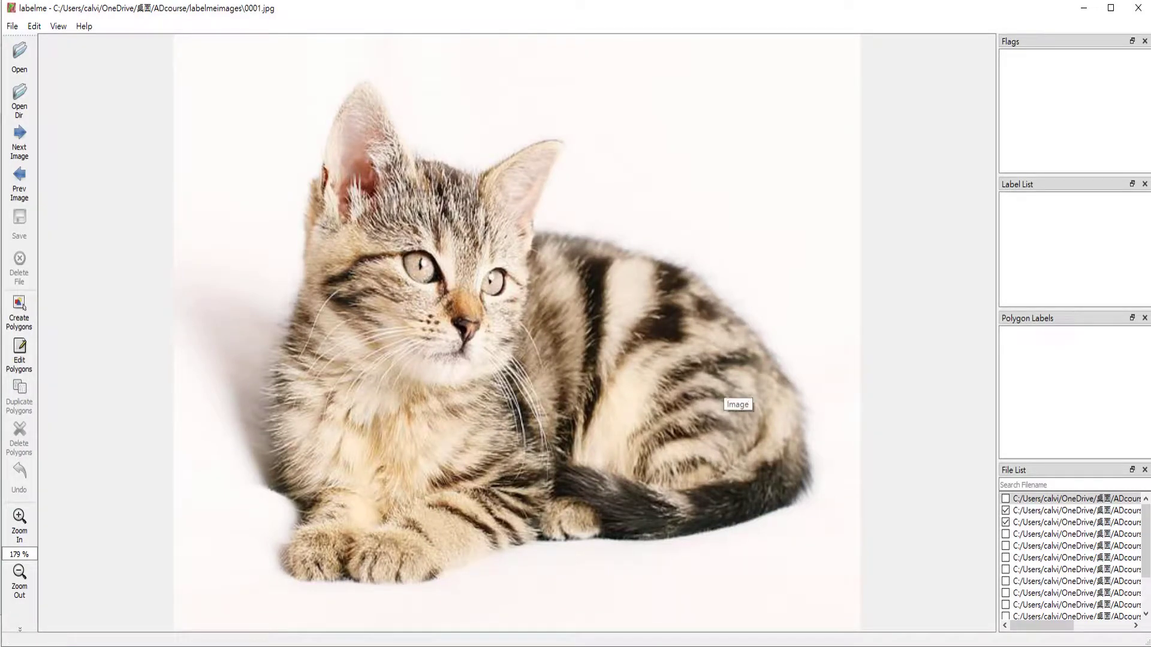
Outline the cat's upright ear, on the left side of the photo, with a closed polygon
right_click(753, 302)
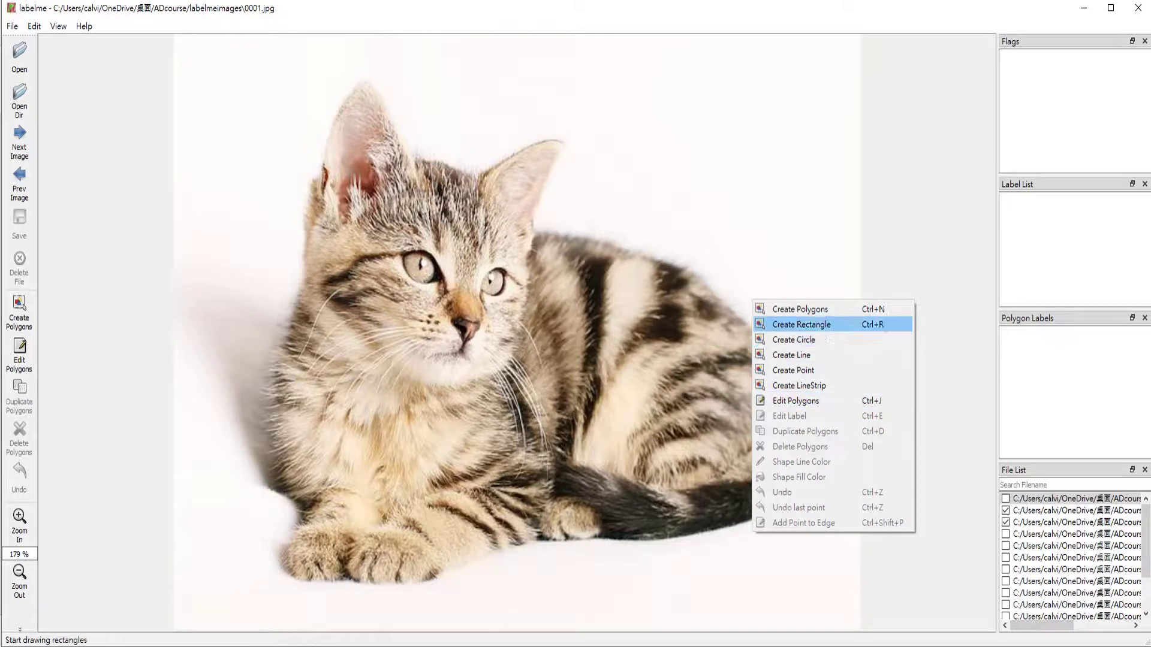
left_click(801, 324)
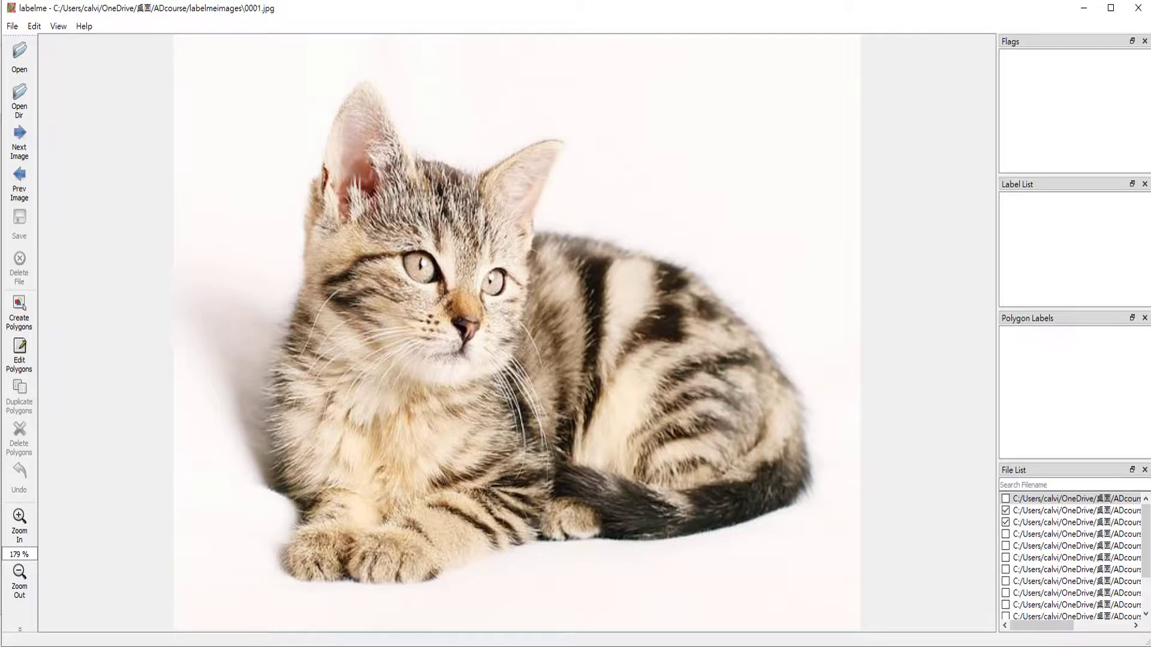
left_click(319, 188)
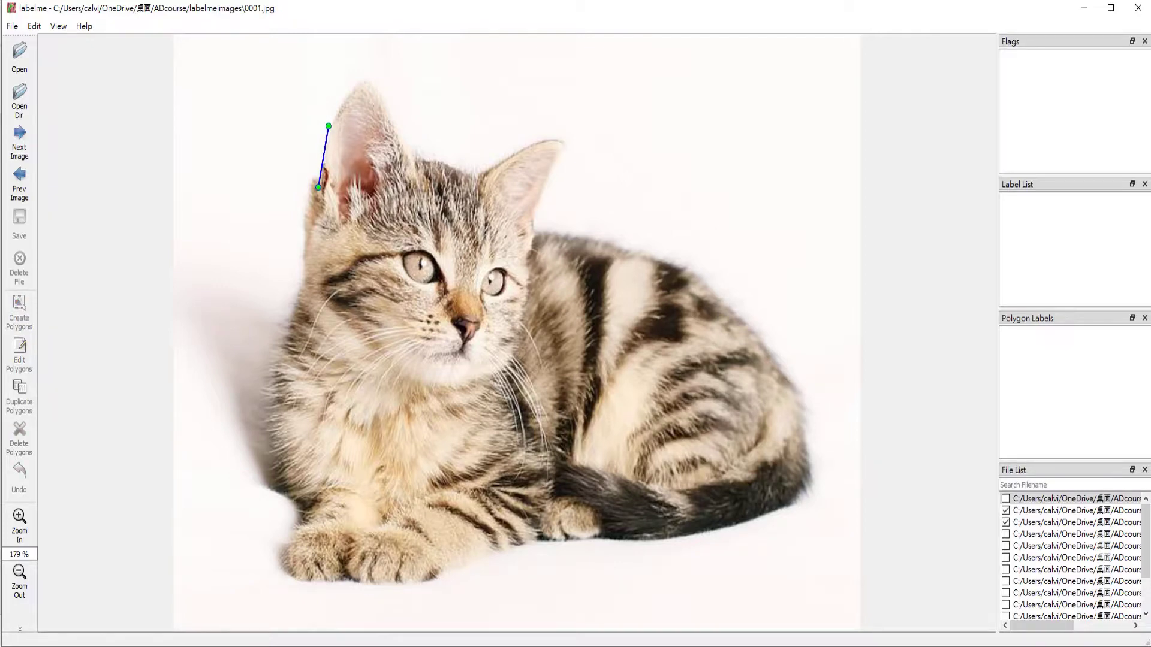
left_click(332, 124)
left_click(365, 82)
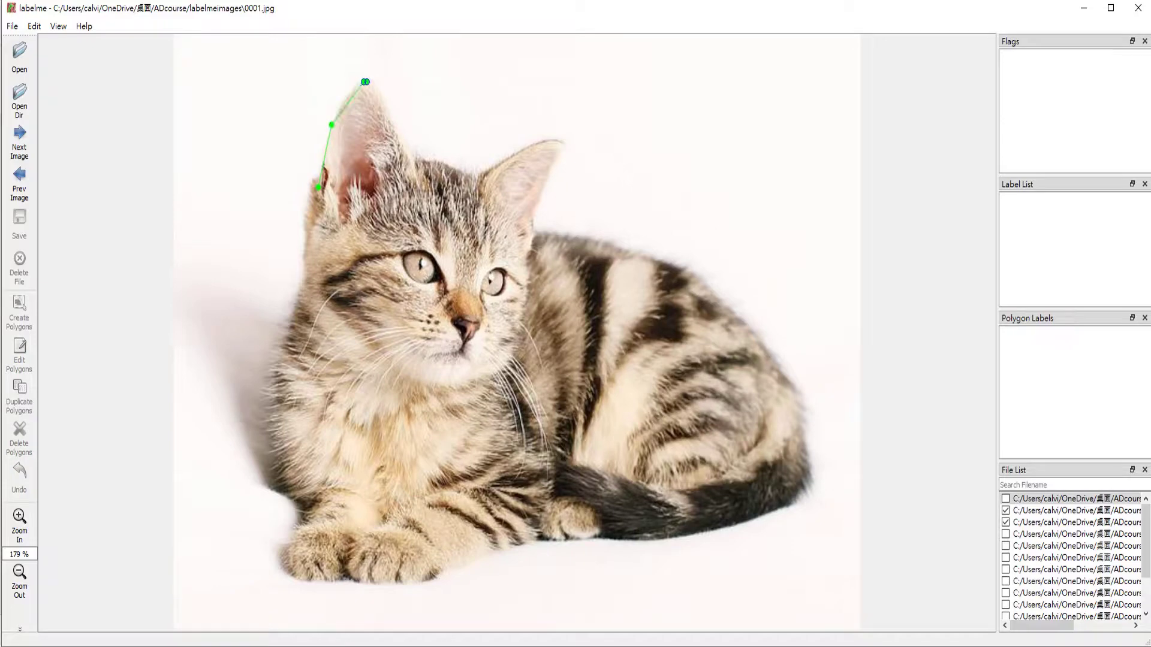
left_click(398, 127)
left_click(414, 178)
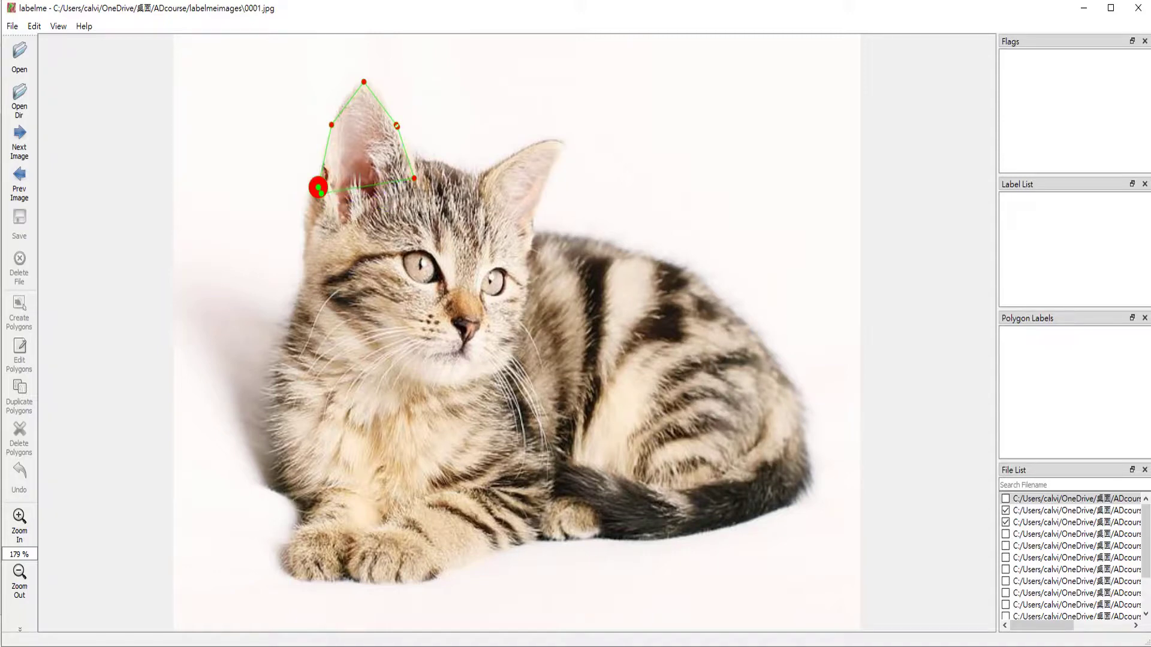
left_click(319, 188)
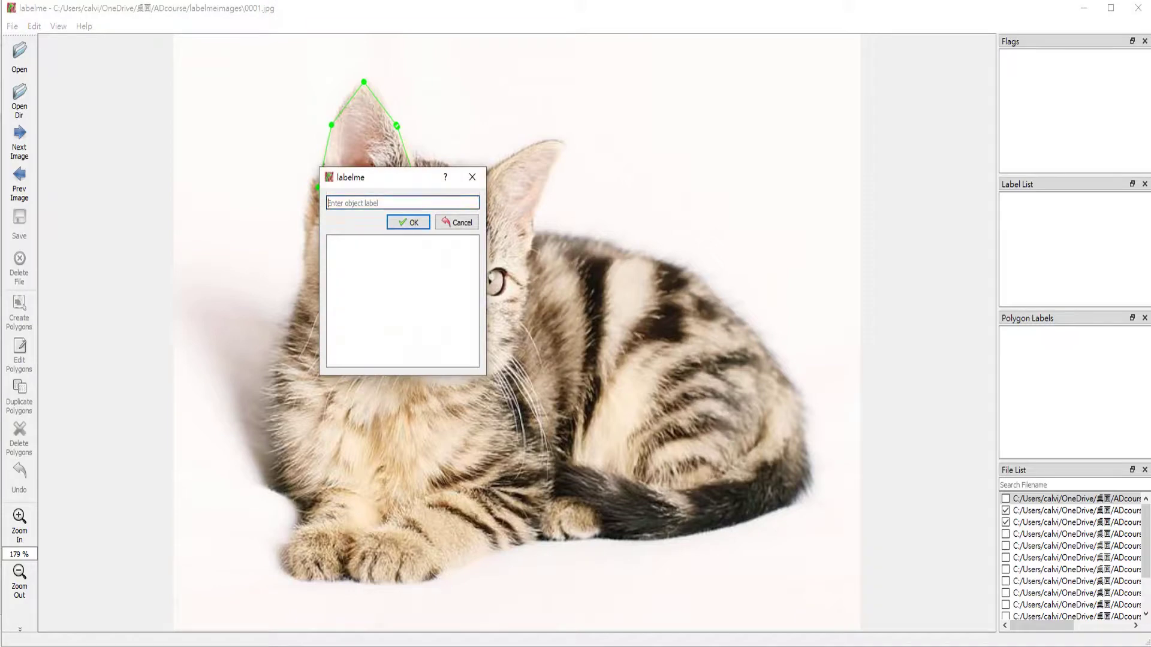
Label the new ear polygon as ear
type("ㄍ")
key("BackSpace")
type("ear")
key("Return")
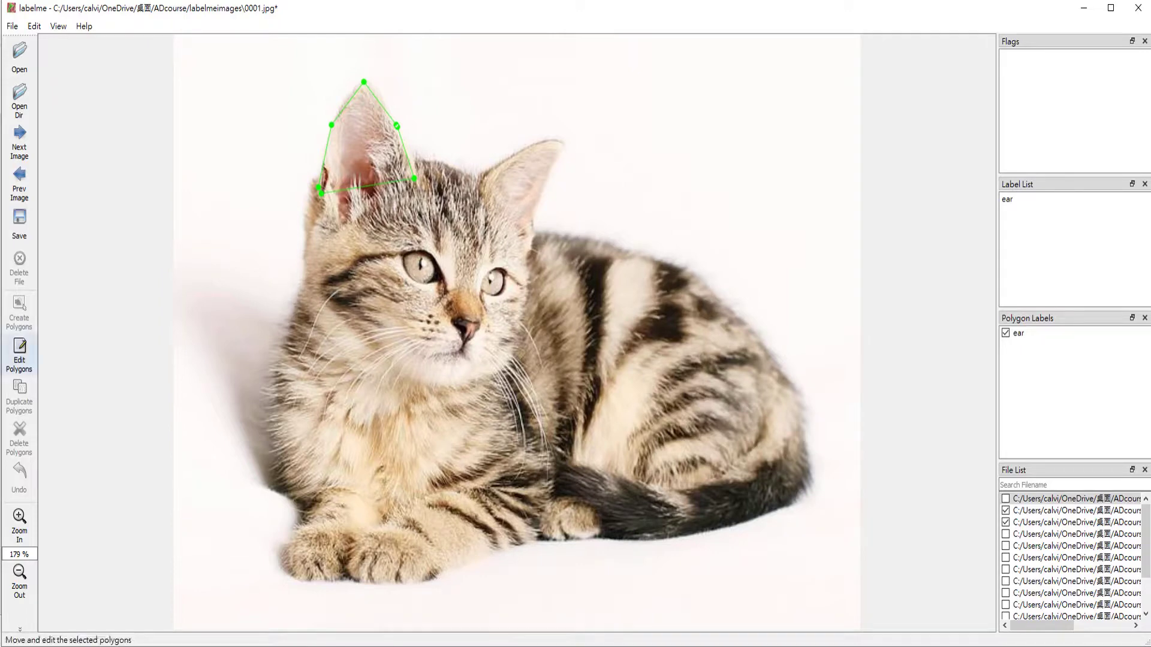
Create a rectangle over the upper part of the cat's other ear and label it earB
right_click(634, 198)
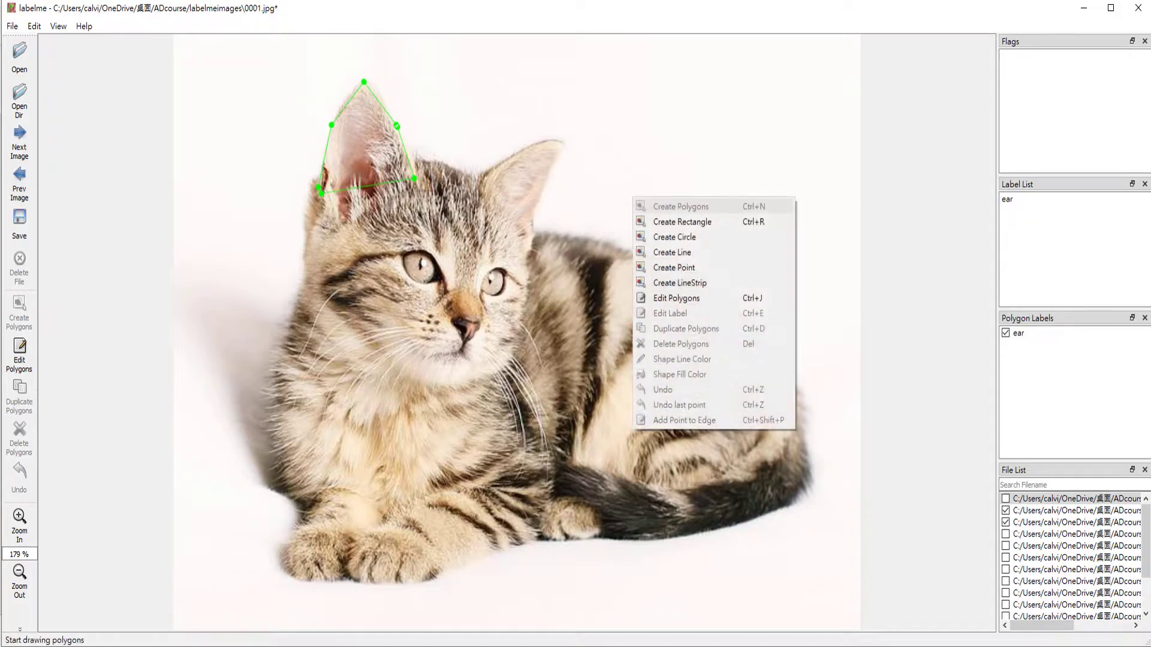
left_click(682, 222)
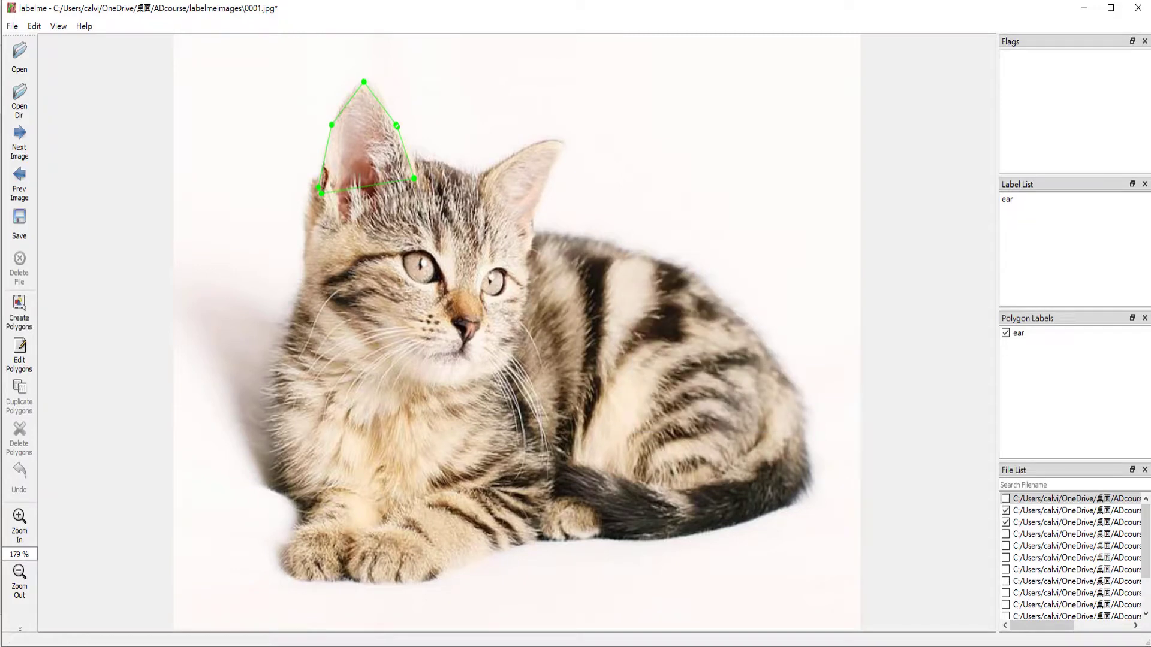
left_click(487, 172)
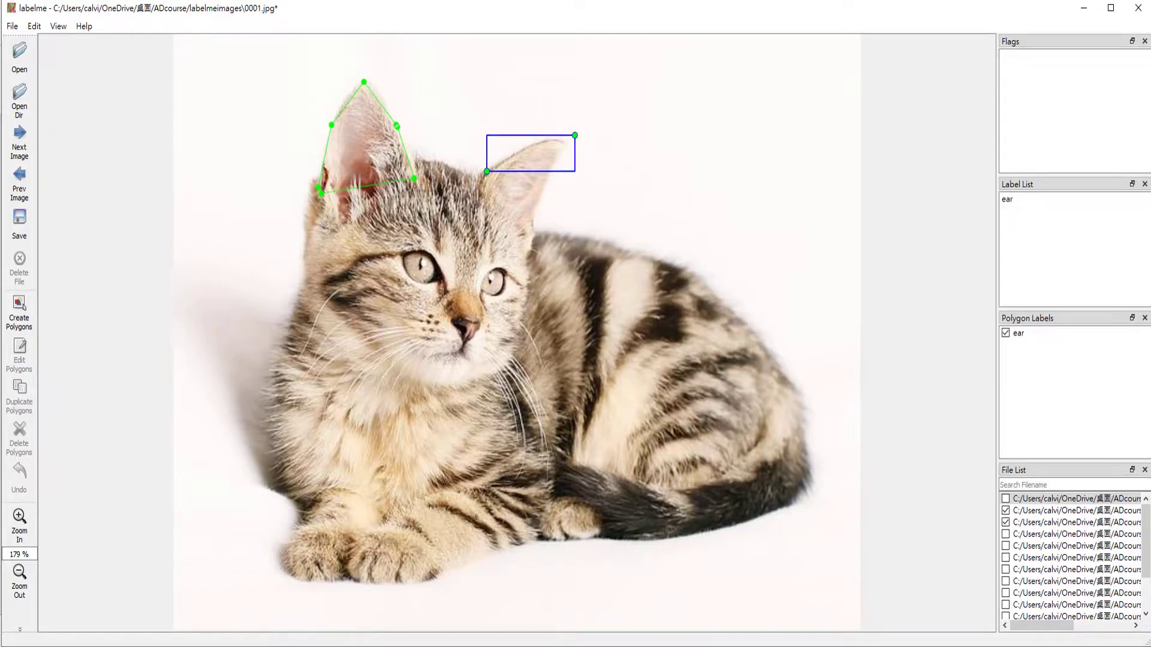
left_click(574, 136)
type("ear")
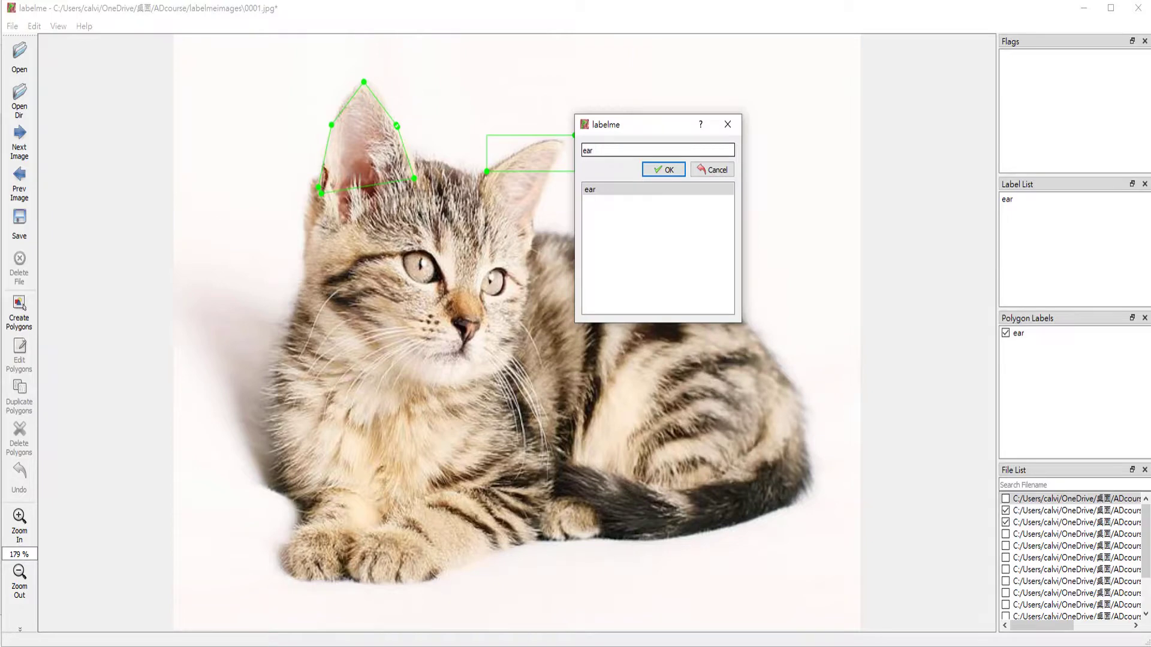
type("B")
key("Return")
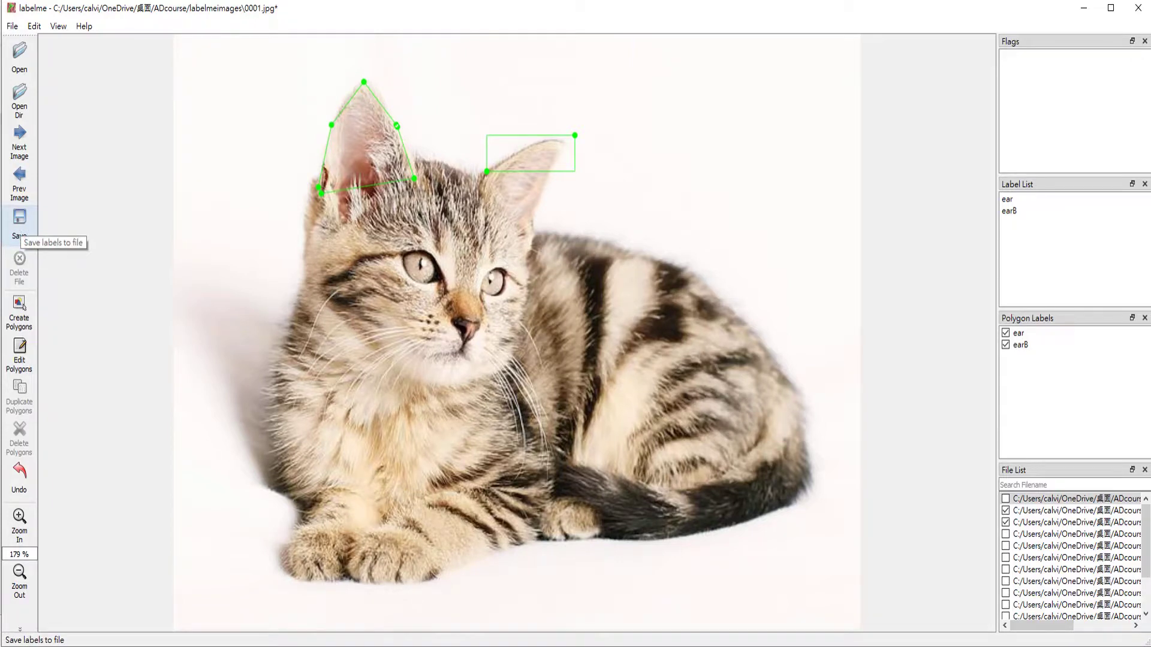
Save the cat annotations as the JSON label file 0001 in the labelmeimages folder
left_click(19, 230)
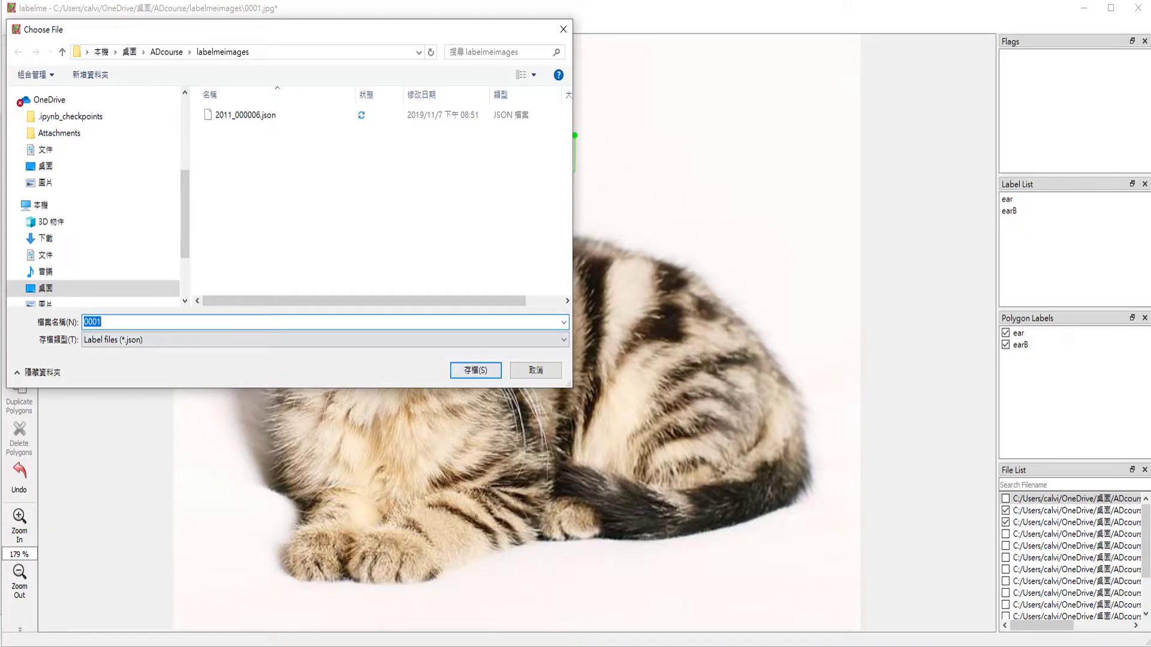
left_click(101, 321)
key("Return")
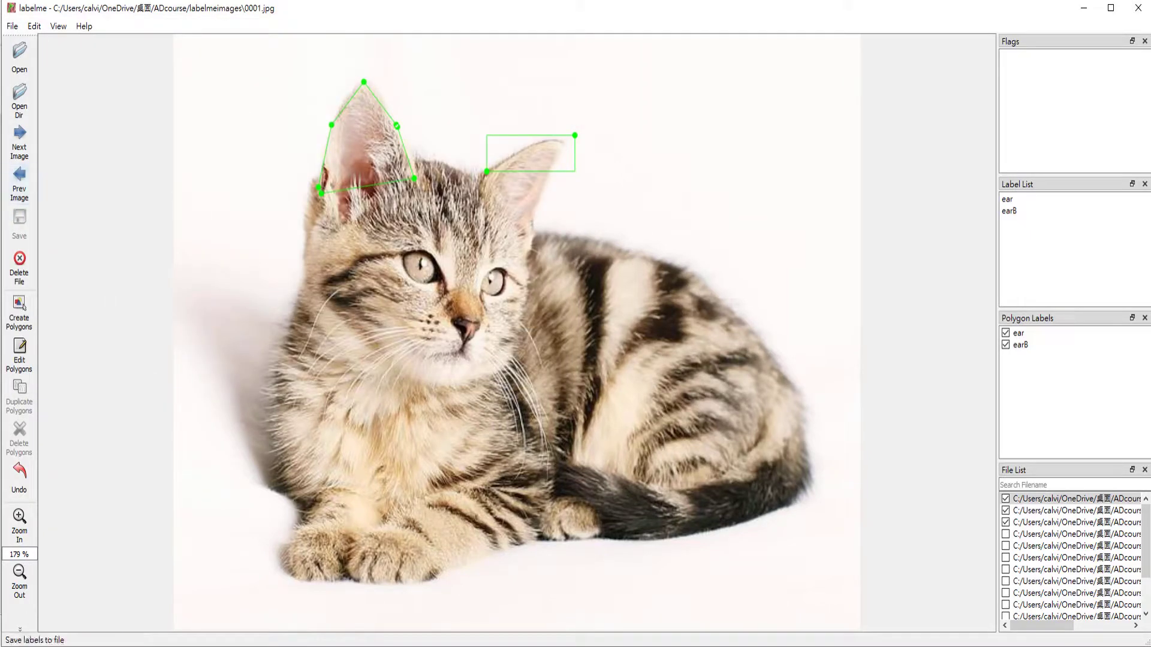
Show the next image, 2011_000006.jpg, with its annotations and select earB in the label list
left_click(19, 143)
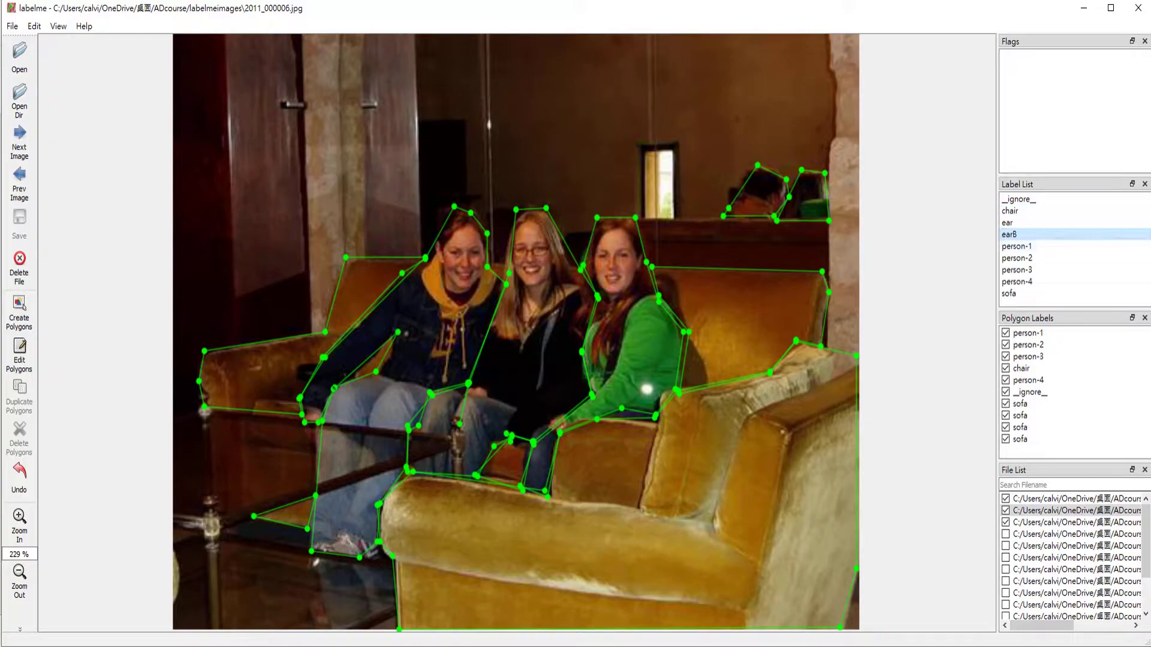
left_click(1030, 235)
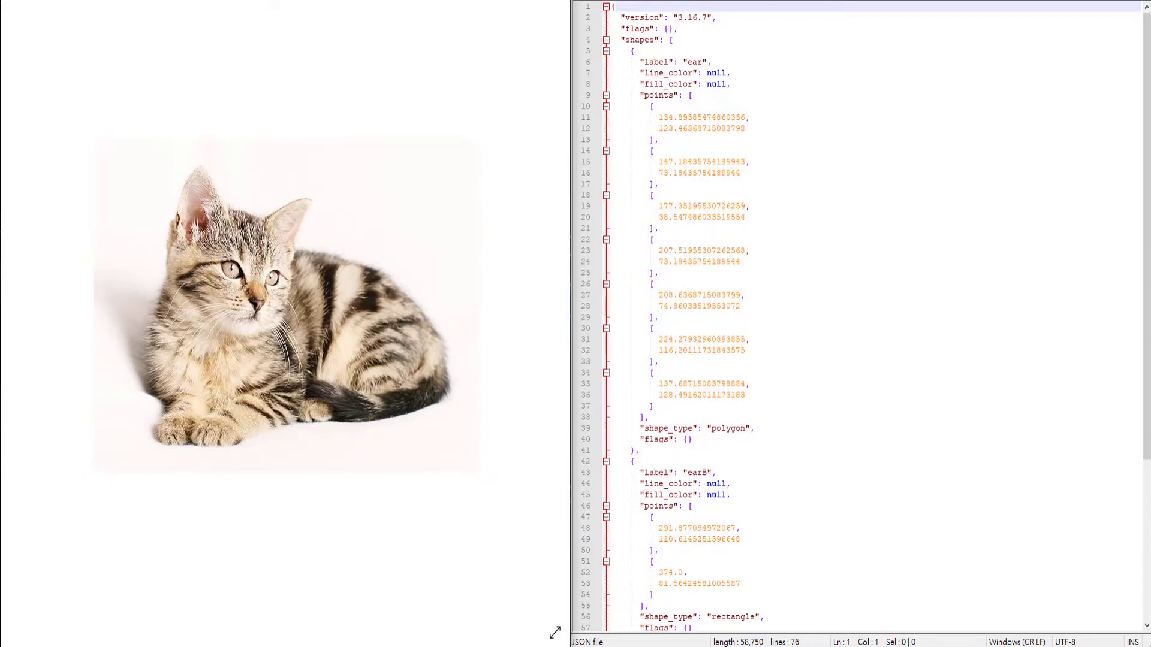
Switch to the text editor and examine the cat image's JSON file, highlighting the earB and ear labels and the imagePath value
left_click_drag(687, 472, 707, 473)
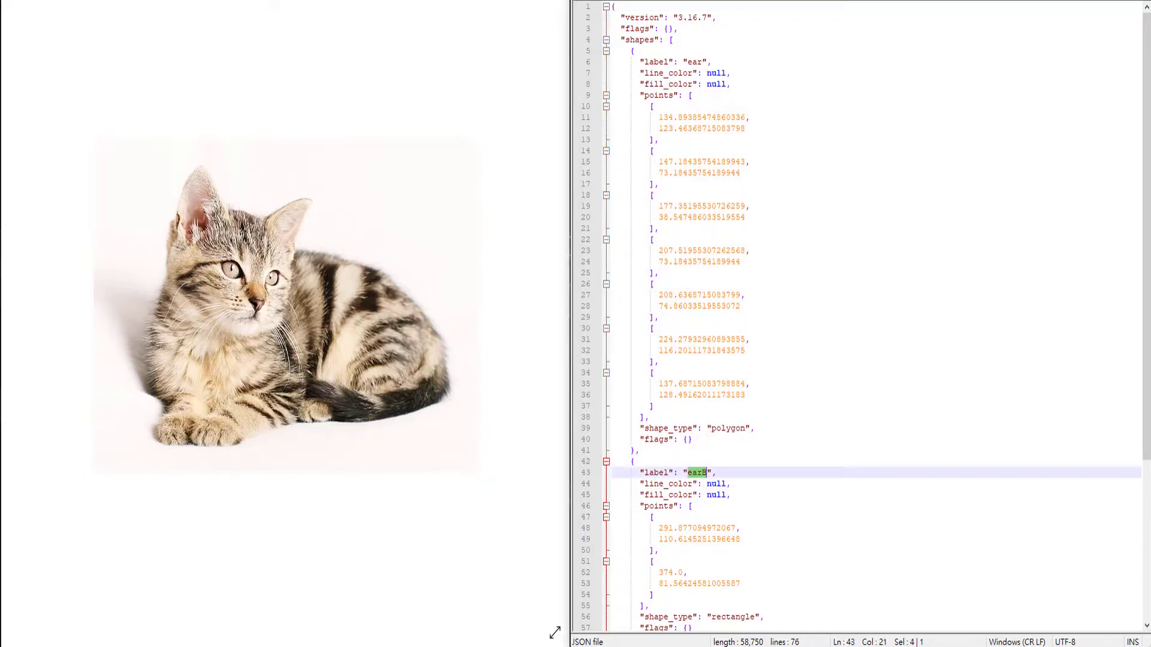
left_click_drag(687, 62, 702, 62)
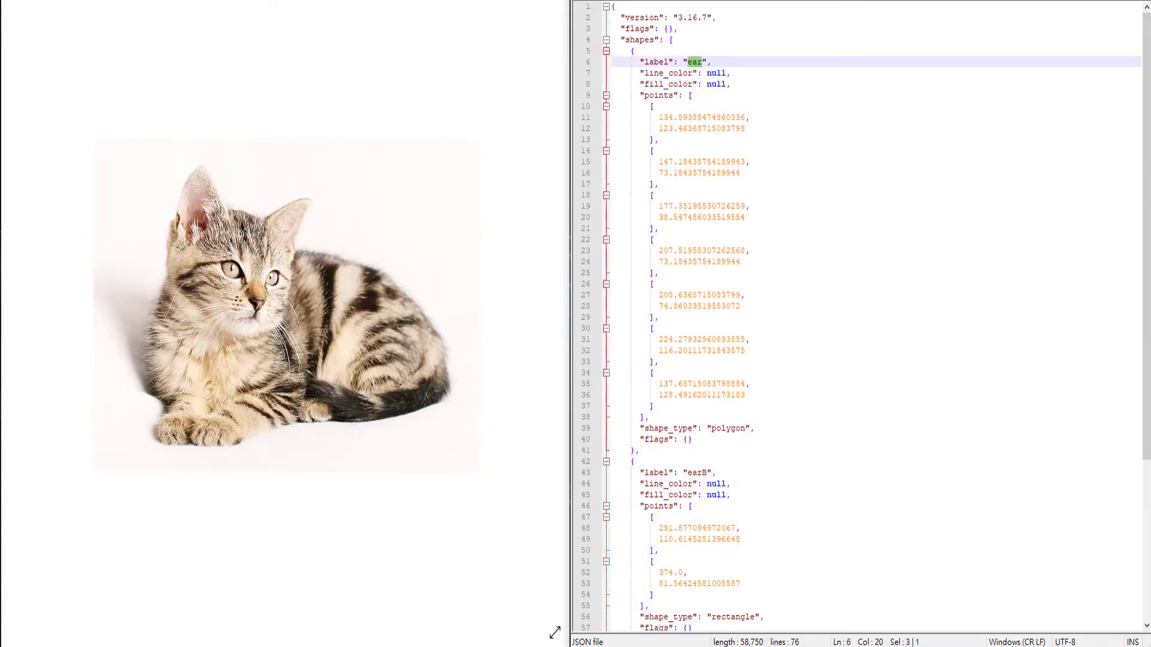
scroll(857, 318, "down", 7)
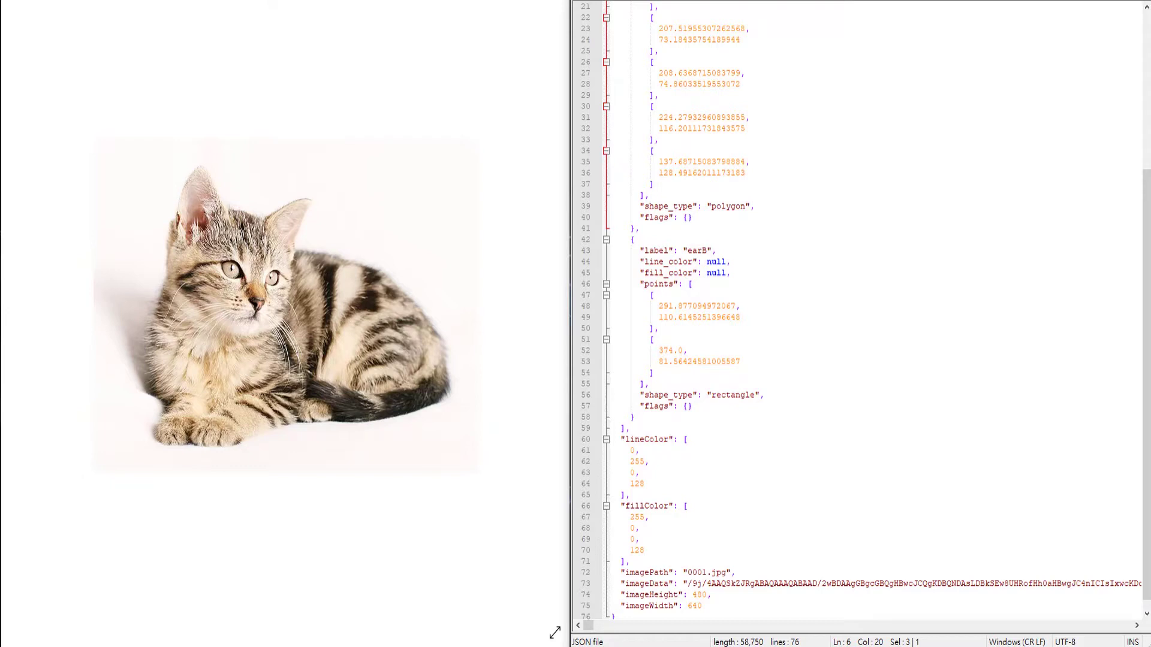
left_click_drag(687, 573, 714, 573)
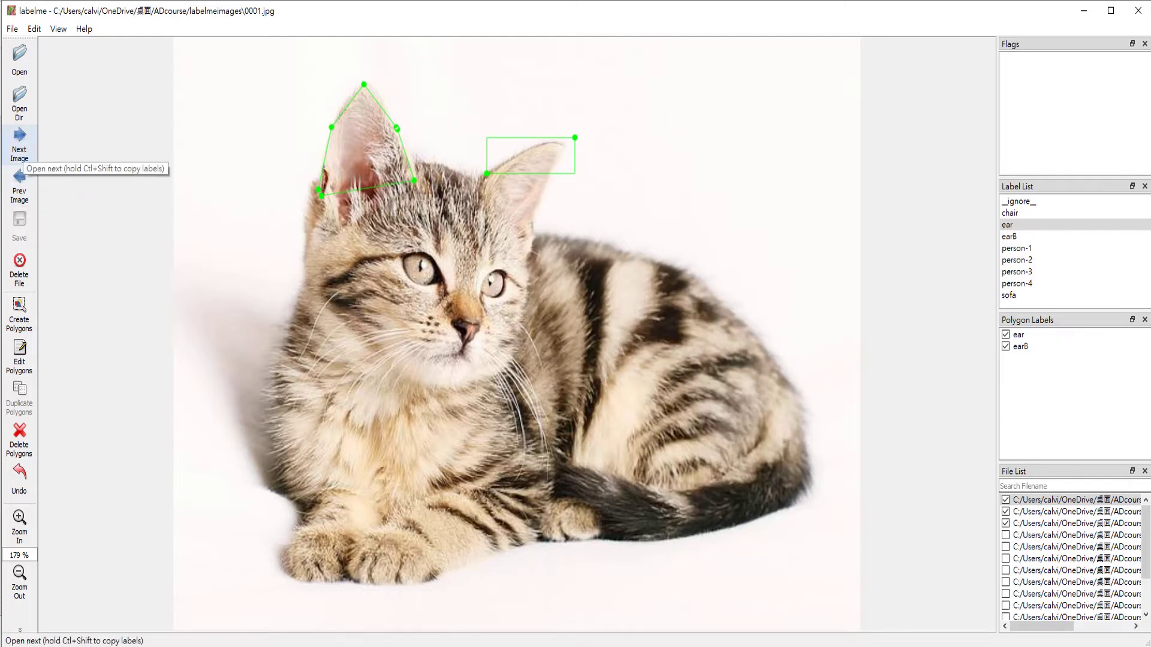
Switch back to Labelme, view the annotated image 2011_000006.jpg, and return to the previous image
left_click(20, 150)
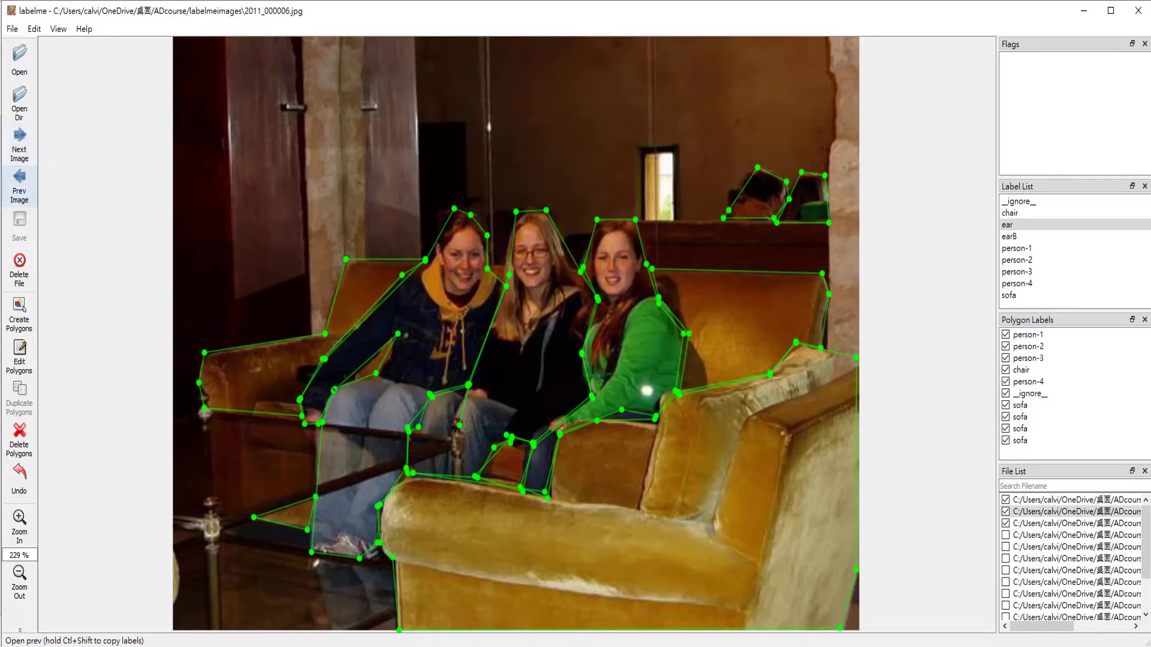
left_click(20, 187)
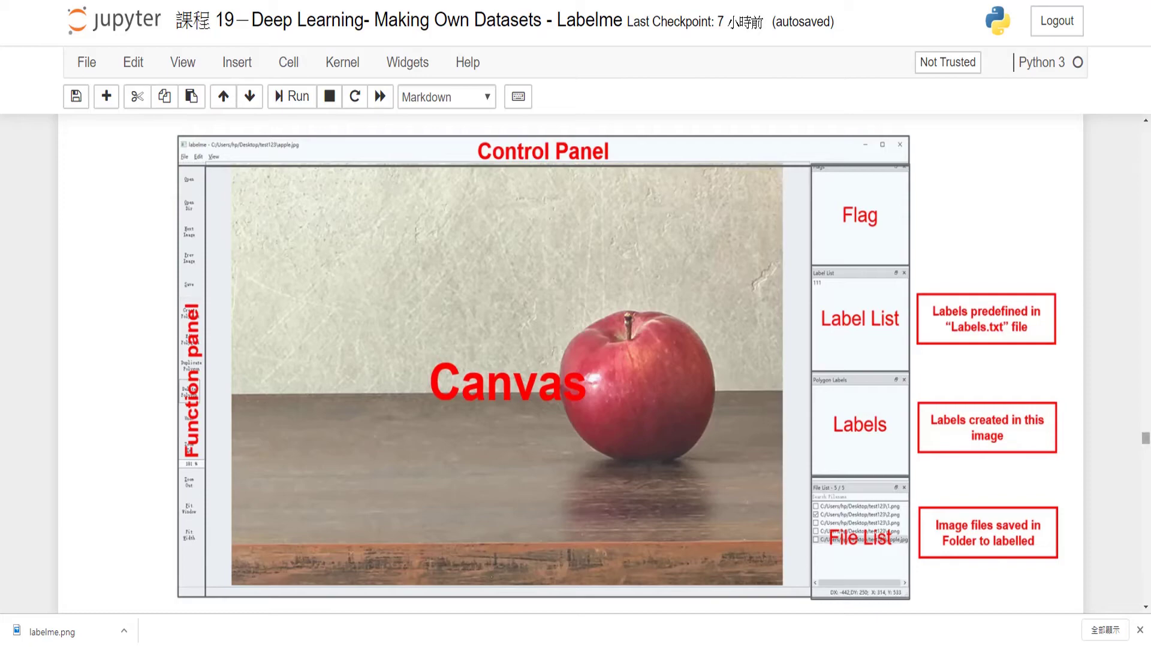
Switch to the Jupyter notebook, select its title cell at the start, and look over the course website's lesson list
key("ctrl+Home")
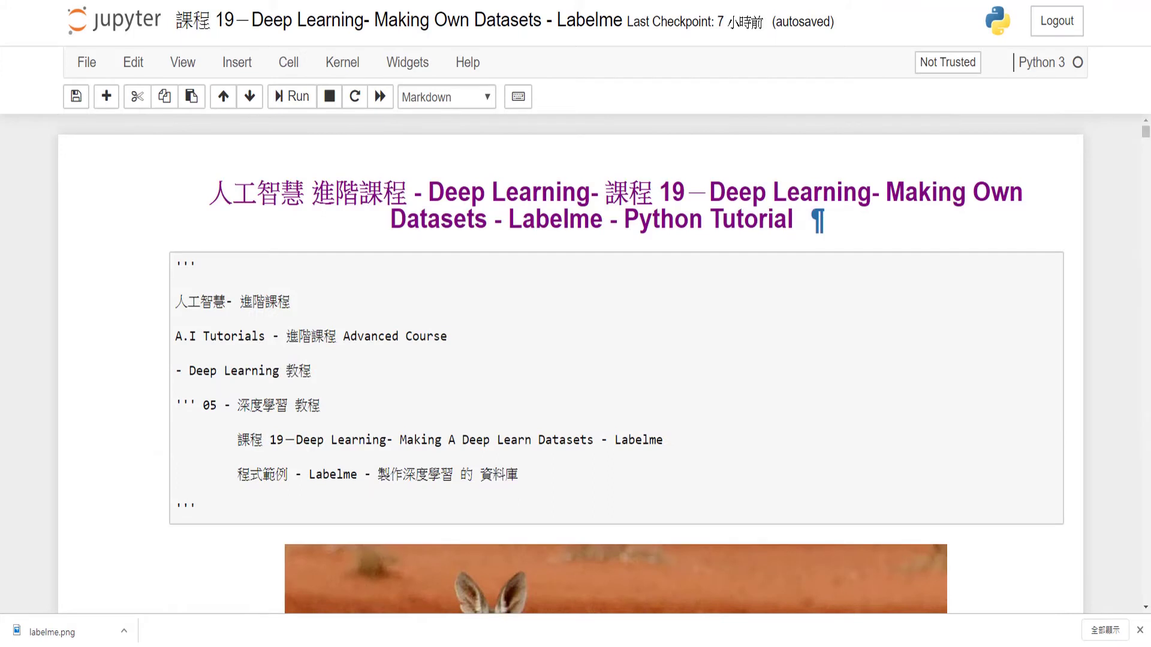
left_click(570, 204)
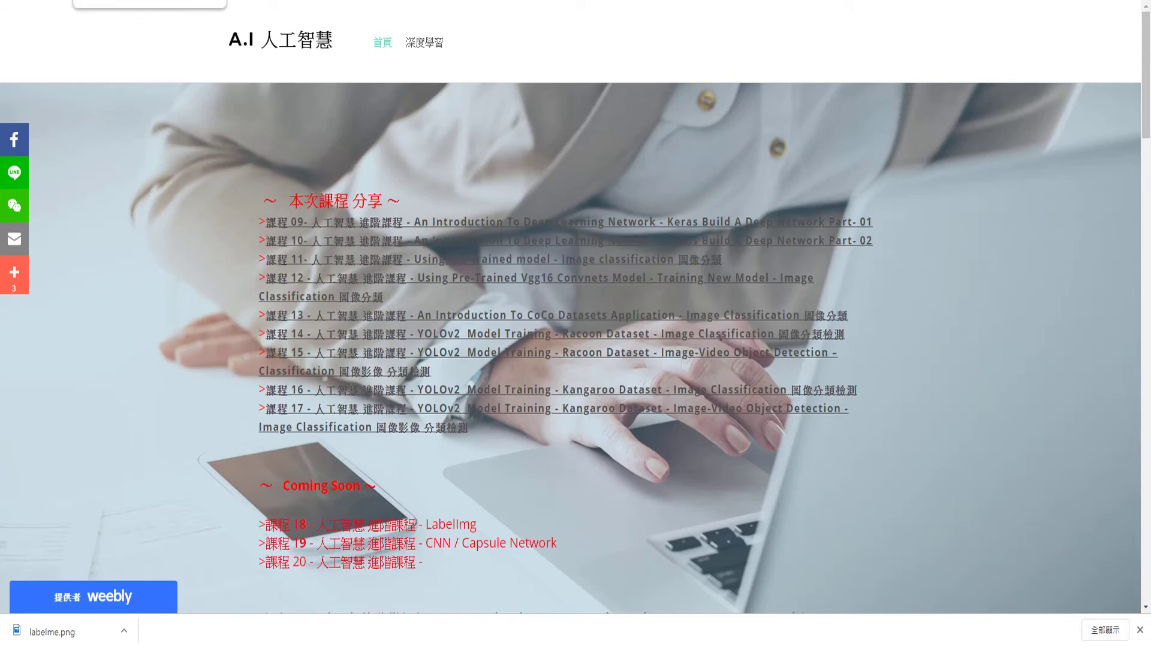
key("ctrl+Tab")
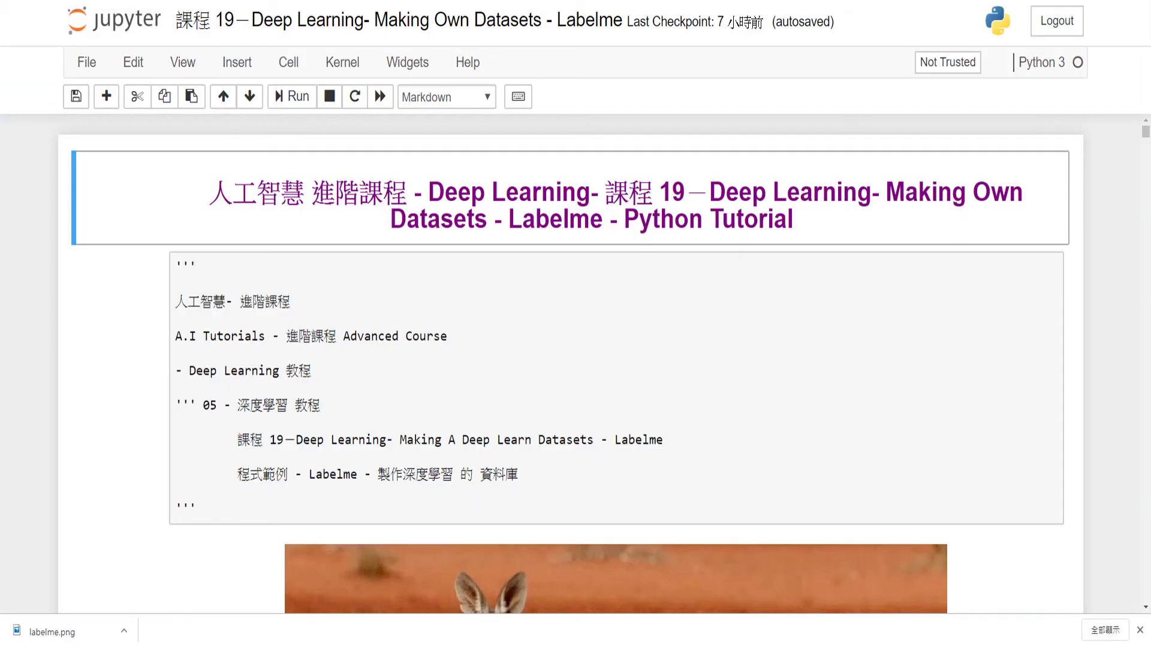